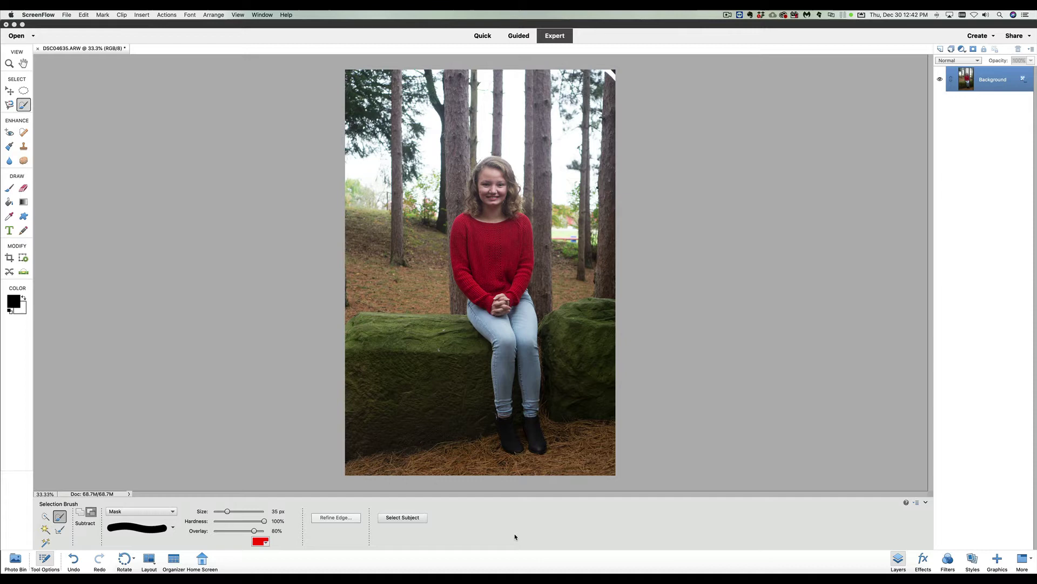
Duplicate the photo onto Layer 1 and turn off the Background layer's visibility.
{"action": "left_click", "coordinate": [780, 299]}
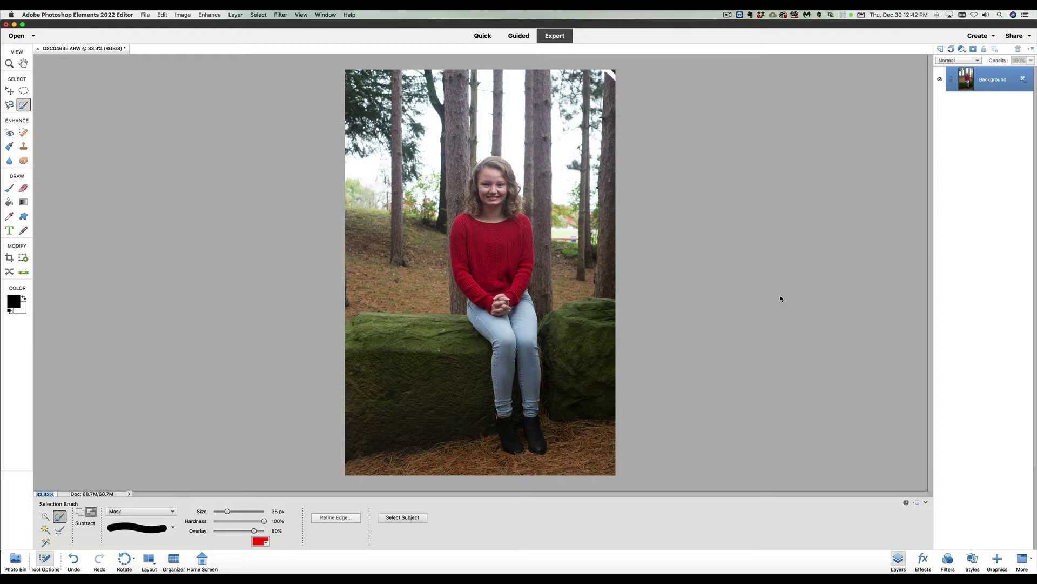
{"action": "key", "text": "super+j"}
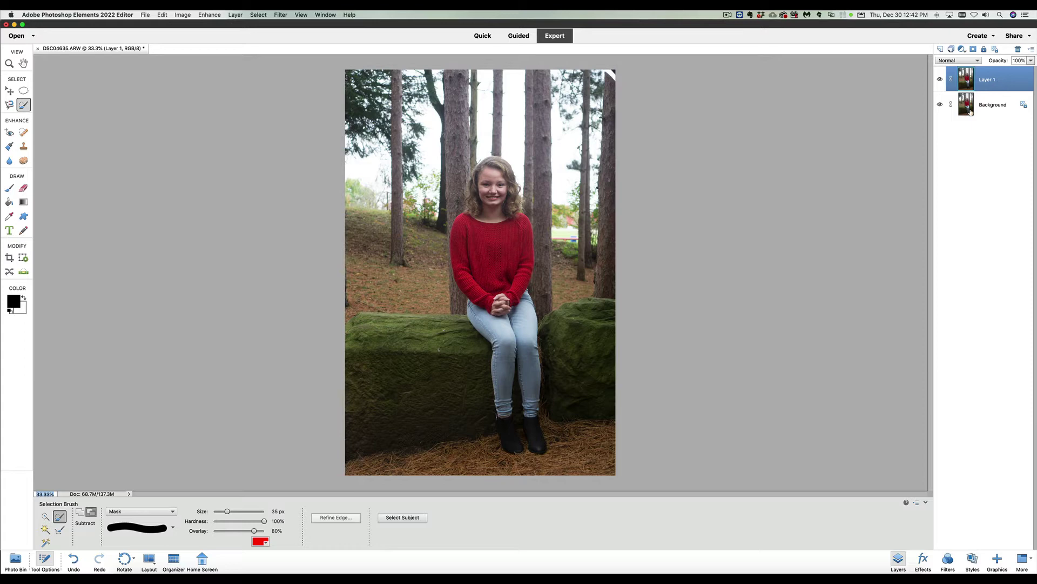
{"action": "left_click", "coordinate": [940, 104]}
Zoom the photo to 50% and scroll the canvas down slightly.
{"action": "key", "text": "super+equal"}
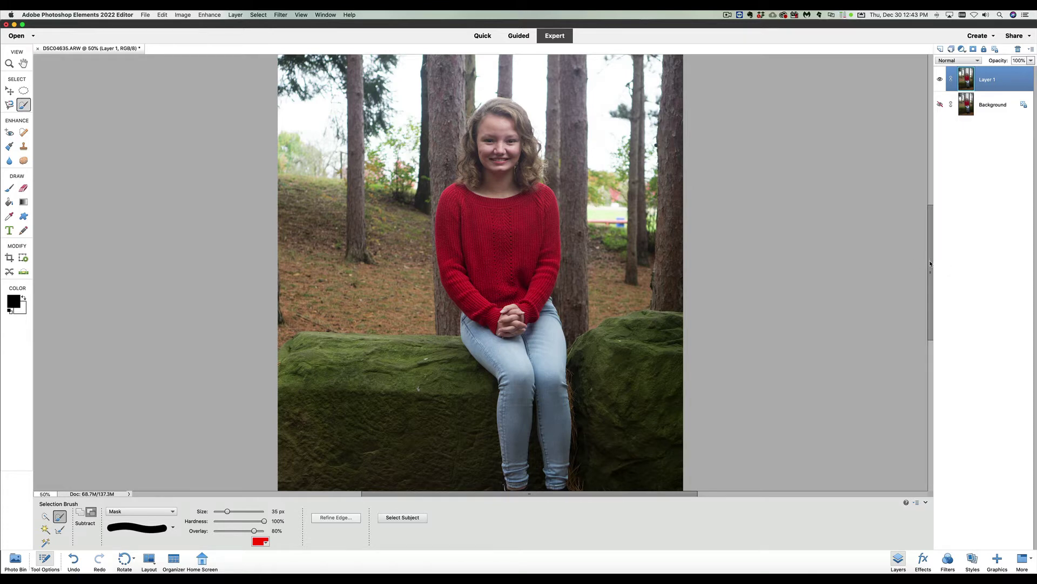
{"action": "mouse_move", "coordinate": [930, 259]}
{"action": "left_mouse_down"}
{"action": "mouse_move", "coordinate": [930, 278]}
{"action": "mouse_move", "coordinate": [926, 268]}
{"action": "left_mouse_up"}
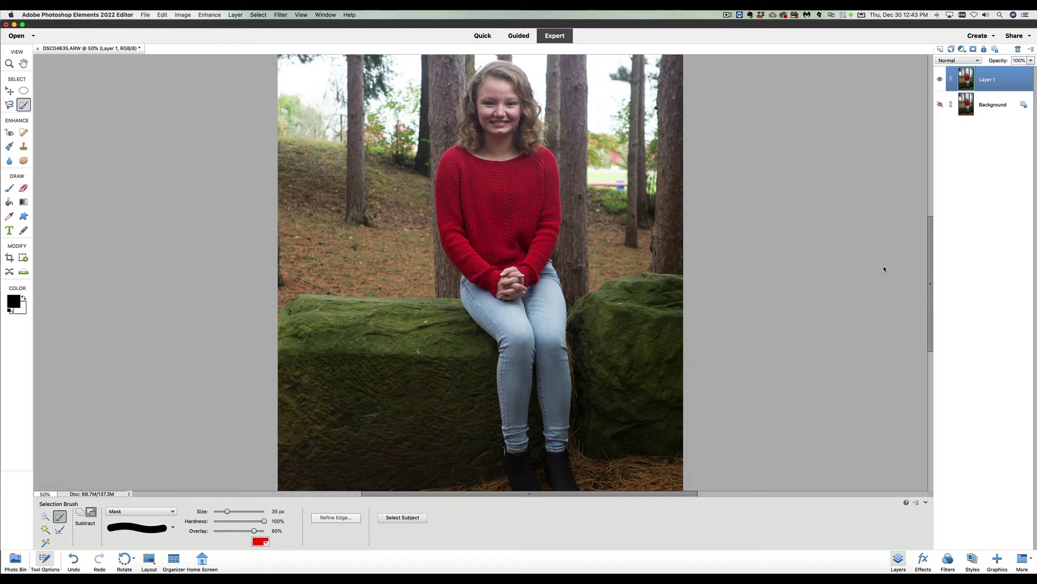
{"action": "scroll", "coordinate": [890, 264], "scroll_direction": "down", "scroll_amount": 3}
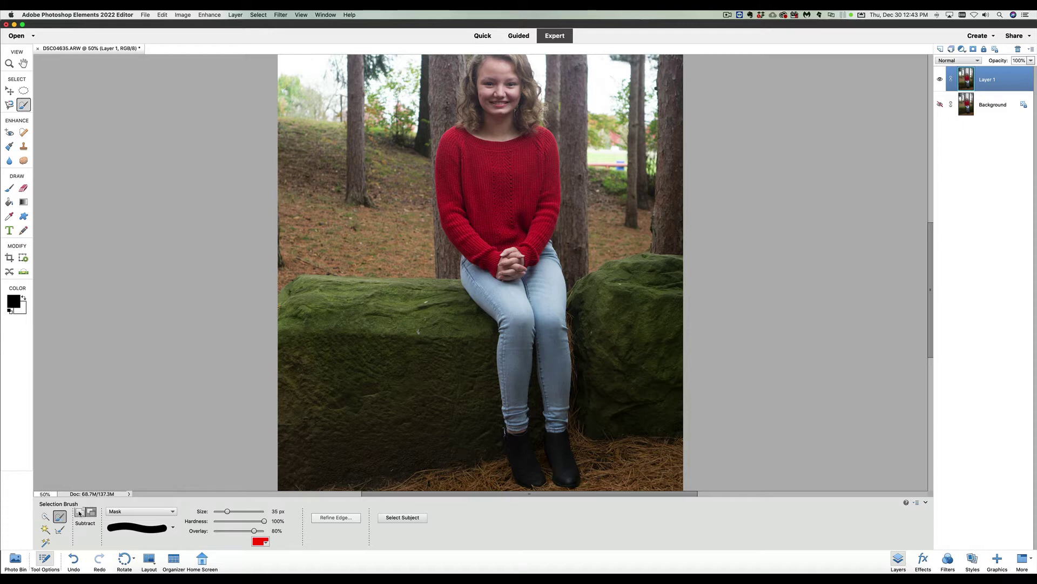
Put the Selection Brush in Add mode, returning to it after briefly selecting the Move tool.
{"action": "left_click", "coordinate": [79, 512]}
{"action": "left_click", "coordinate": [9, 93]}
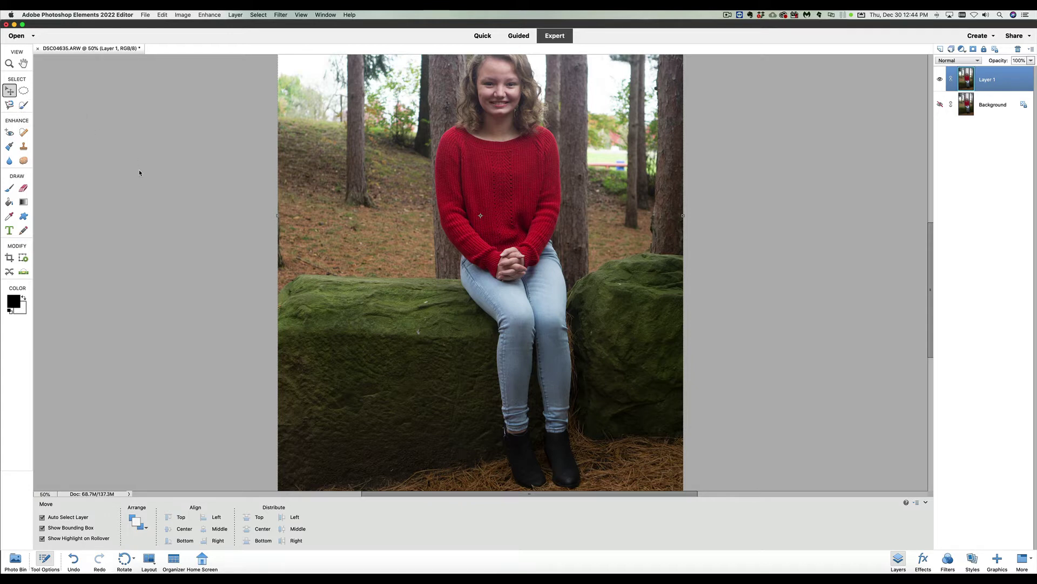
{"action": "key", "text": "a"}
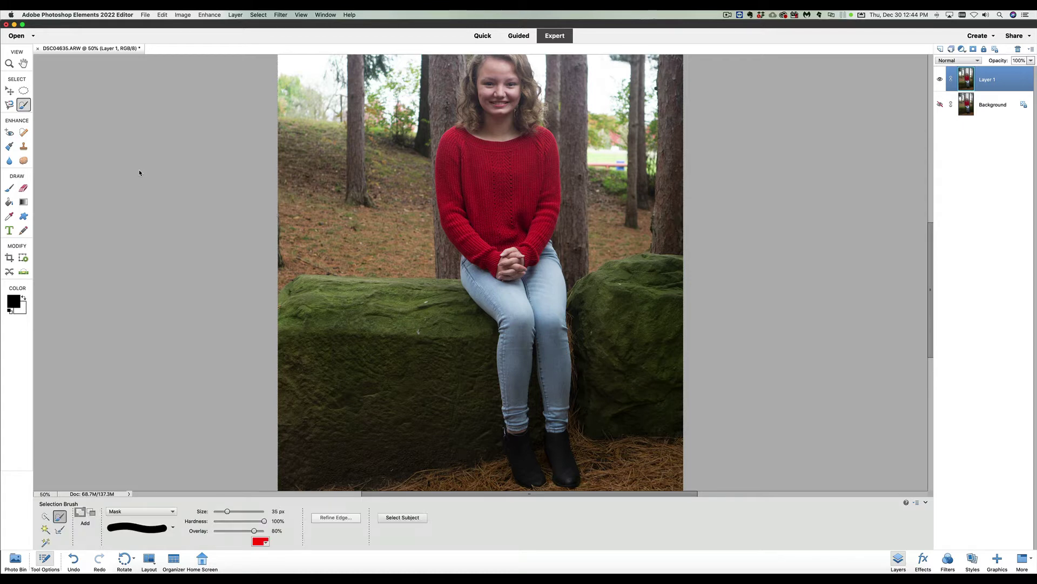
{"action": "left_click", "coordinate": [45, 530]}
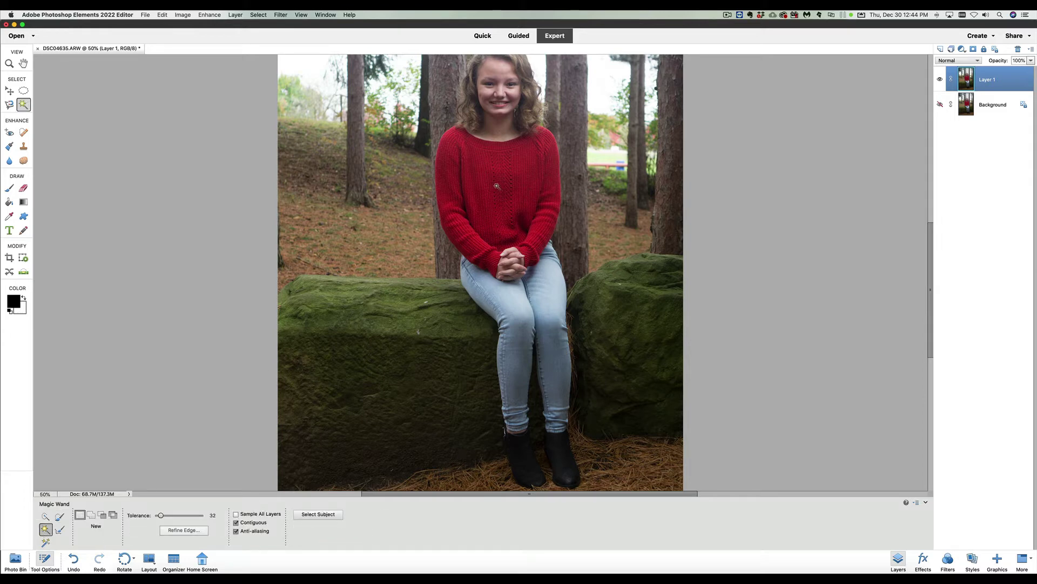
{"action": "left_click", "coordinate": [497, 186]}
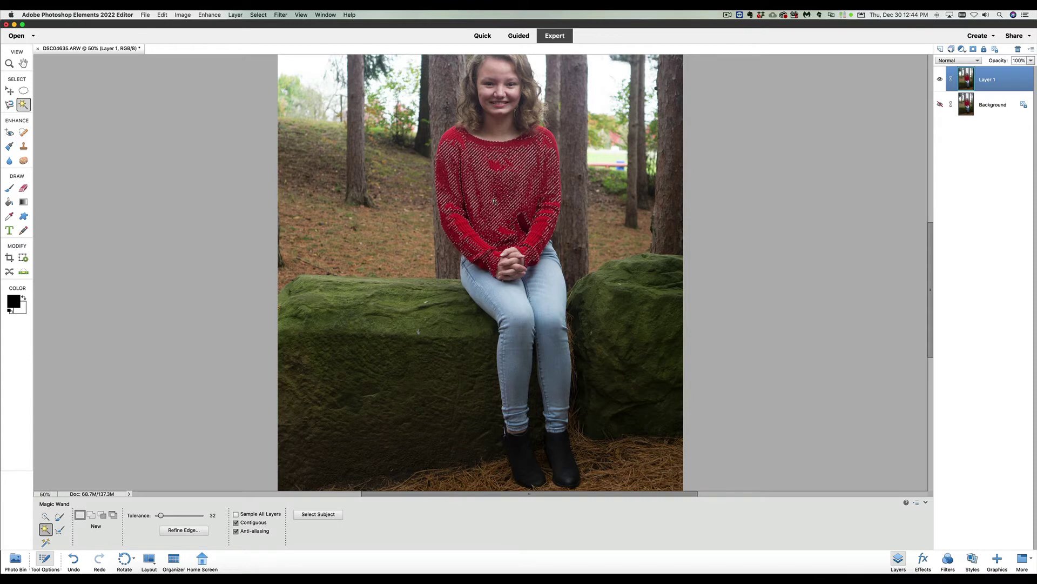
{"action": "left_click", "coordinate": [506, 305]}
{"action": "left_click", "coordinate": [520, 348]}
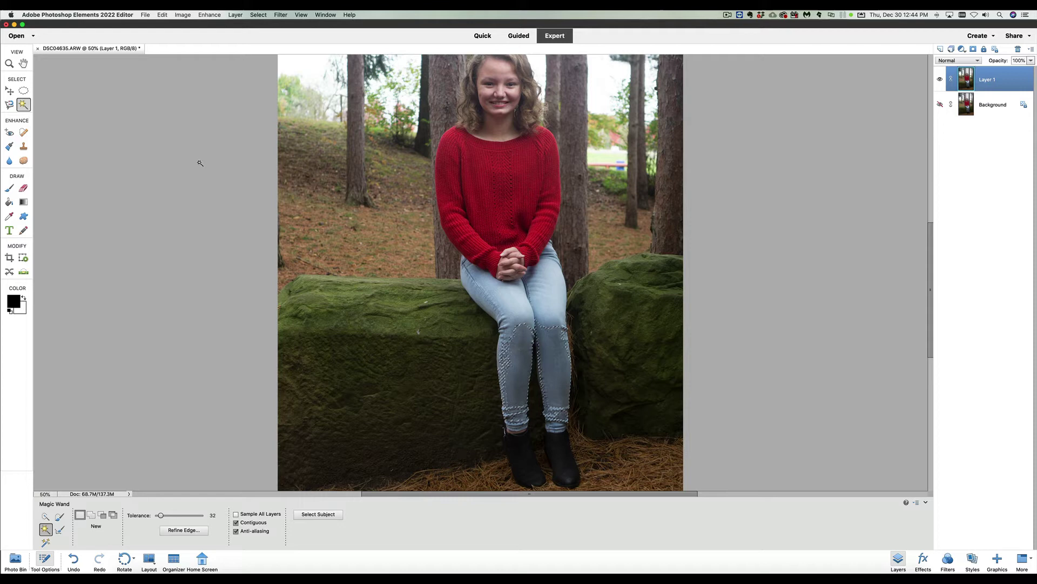
{"action": "left_click", "coordinate": [162, 15]}
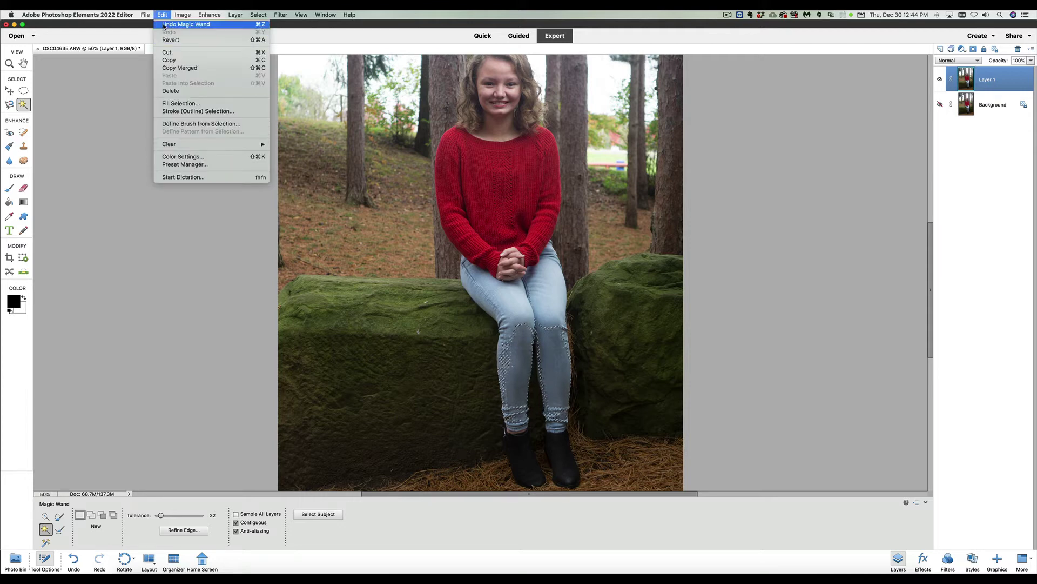
{"action": "left_click", "coordinate": [163, 25]}
{"action": "left_click", "coordinate": [163, 15]}
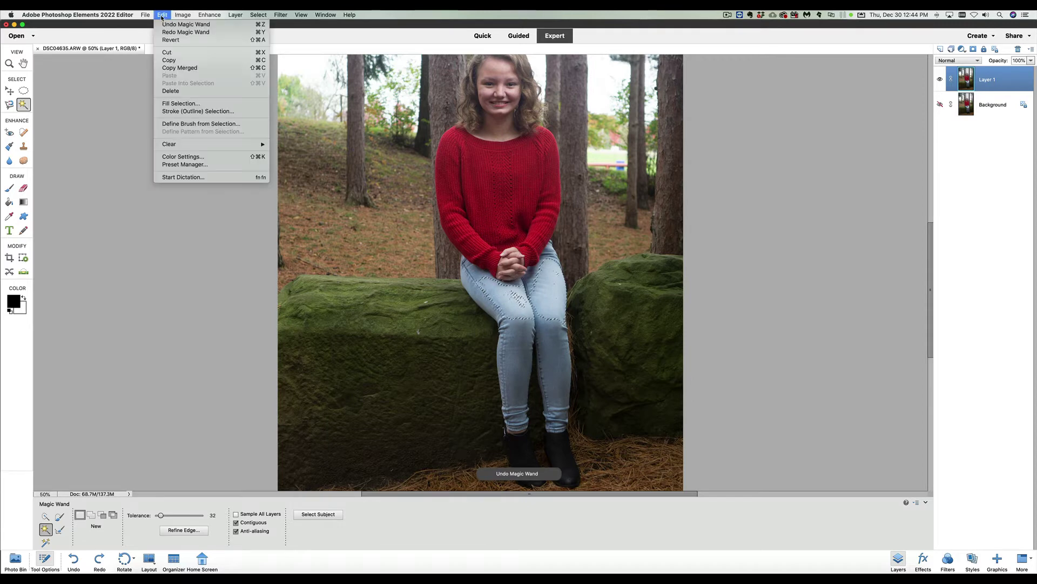
{"action": "left_click", "coordinate": [162, 25]}
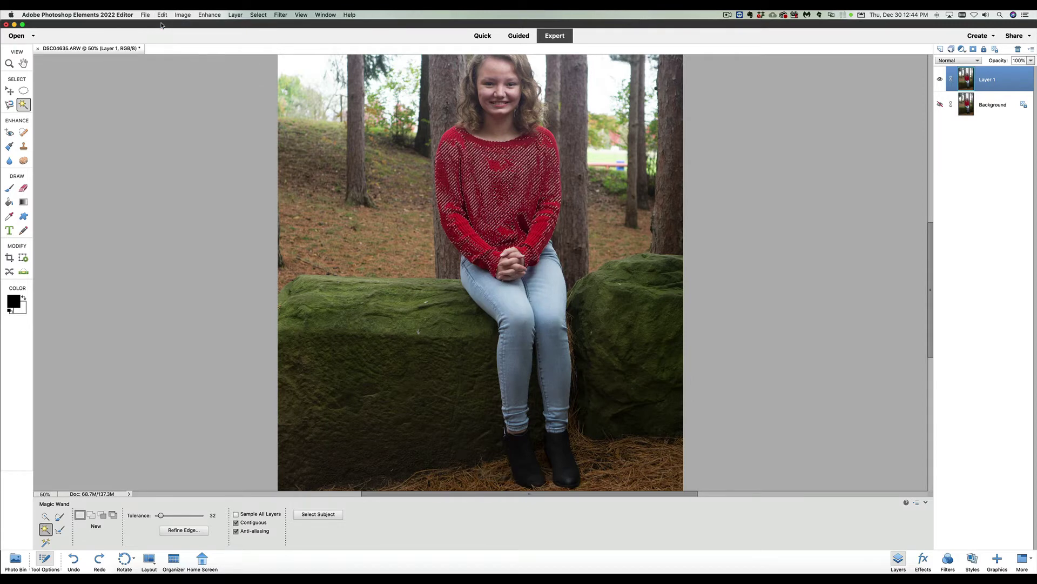
{"action": "key", "text": "super+z"}
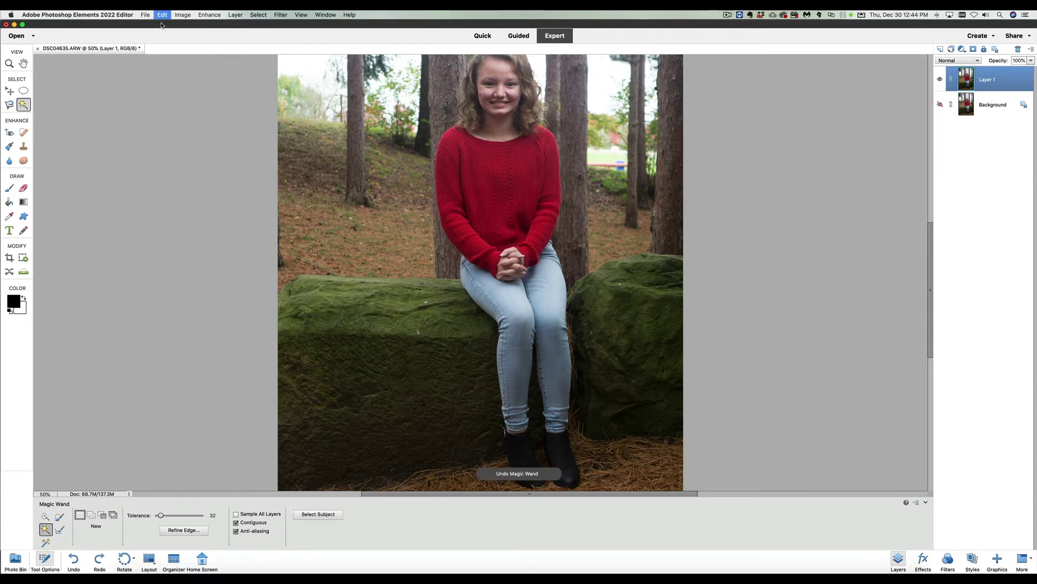
{"action": "left_click", "coordinate": [46, 541]}
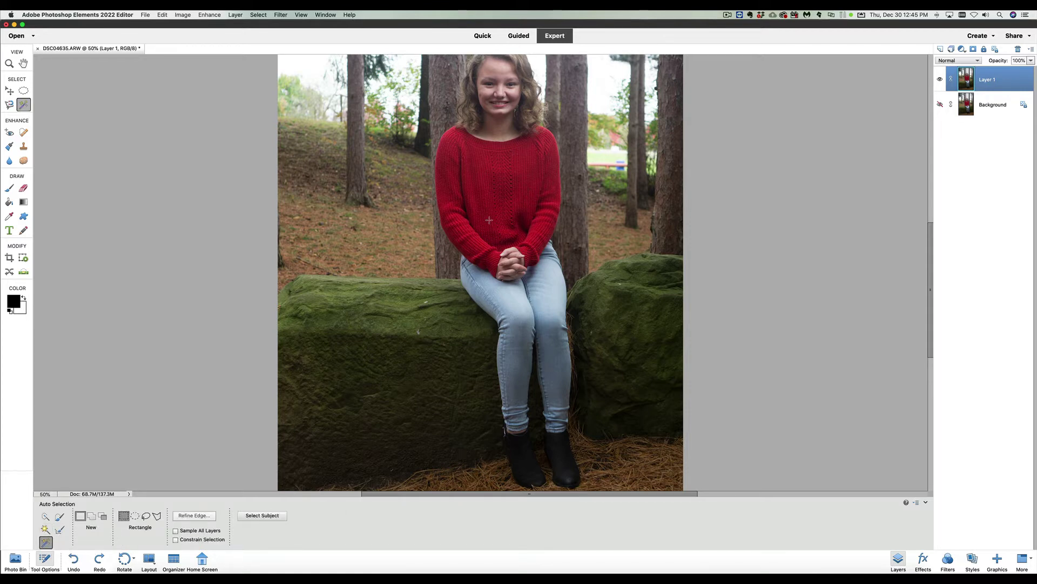
{"action": "left_click_drag", "start_coordinate": [461, 252], "coordinate": [435, 118]}
{"action": "left_click", "coordinate": [162, 15]}
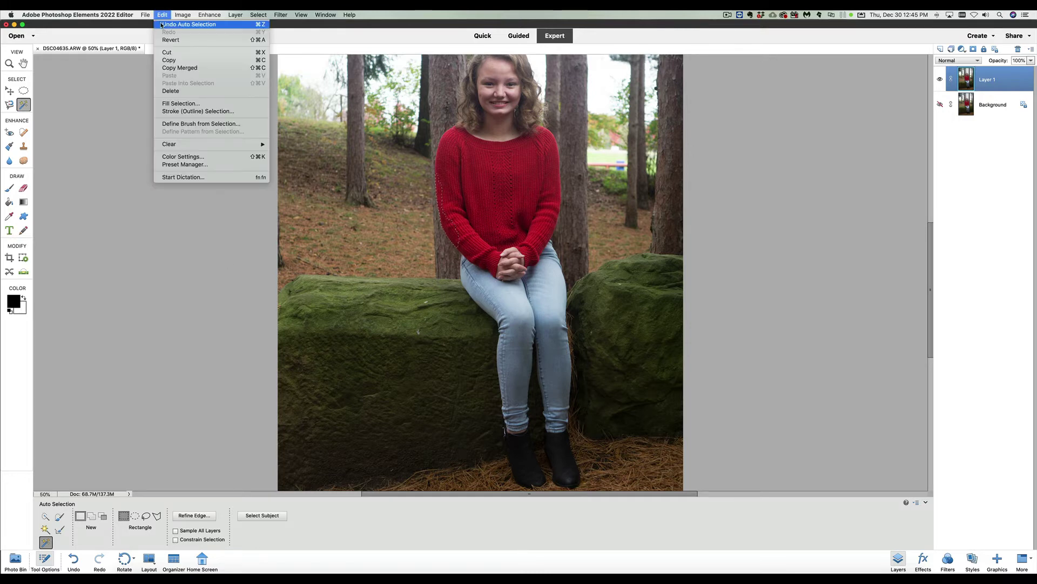
{"action": "left_click", "coordinate": [162, 25]}
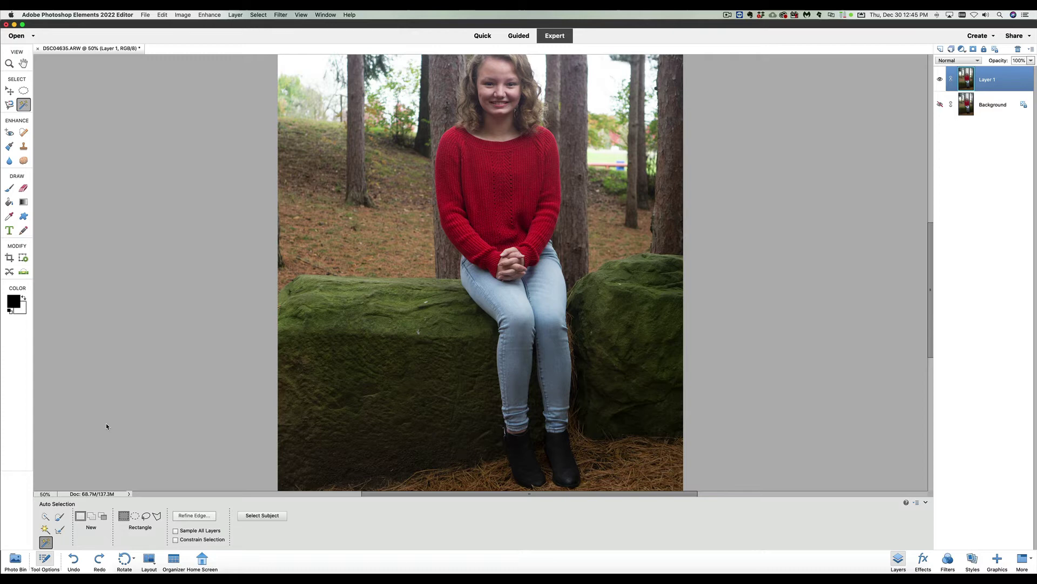
With an enlarged Add-mode brush, paint the jeans' thigh and lower leg into the selection.
{"action": "left_click", "coordinate": [59, 516]}
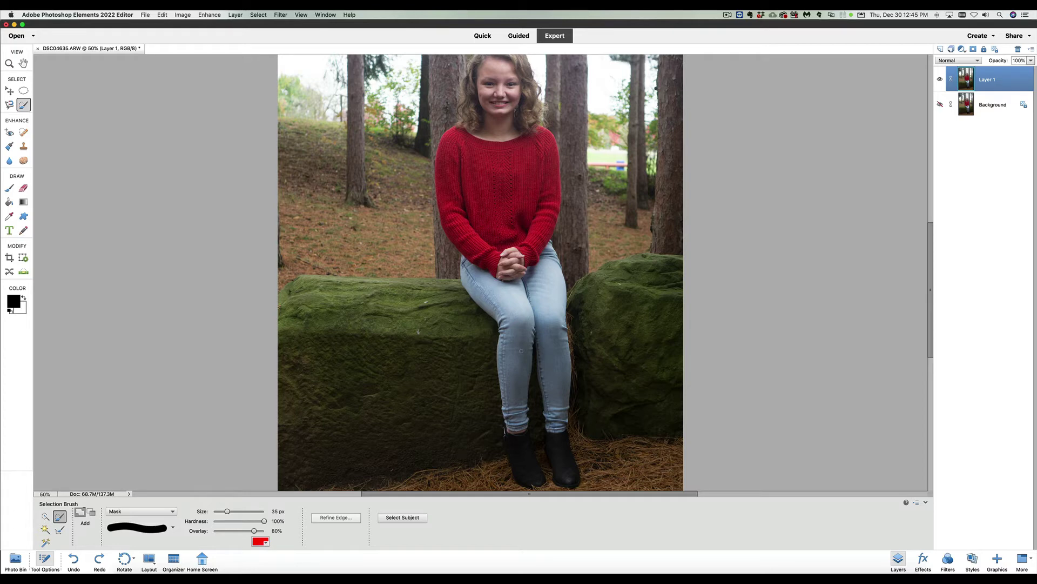
{"action": "key", "text": "bracketright"}
{"action": "key", "text": "bracketright"}
{"action": "key", "text": "bracketright"}
{"action": "key", "text": "bracketright"}
{"action": "key", "text": "bracketright"}
{"action": "key", "text": "bracketright"}
{"action": "left_click", "coordinate": [503, 346]}
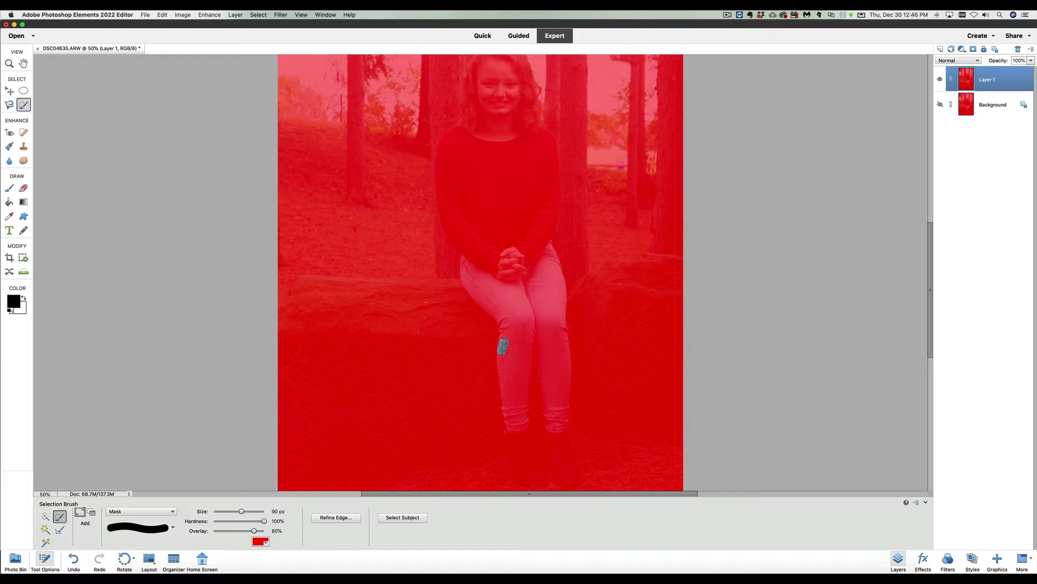
{"action": "left_click", "coordinate": [500, 336]}
{"action": "mouse_move", "coordinate": [499, 322]}
{"action": "left_mouse_down"}
{"action": "mouse_move", "coordinate": [467, 278]}
{"action": "mouse_move", "coordinate": [470, 253]}
{"action": "left_mouse_up"}
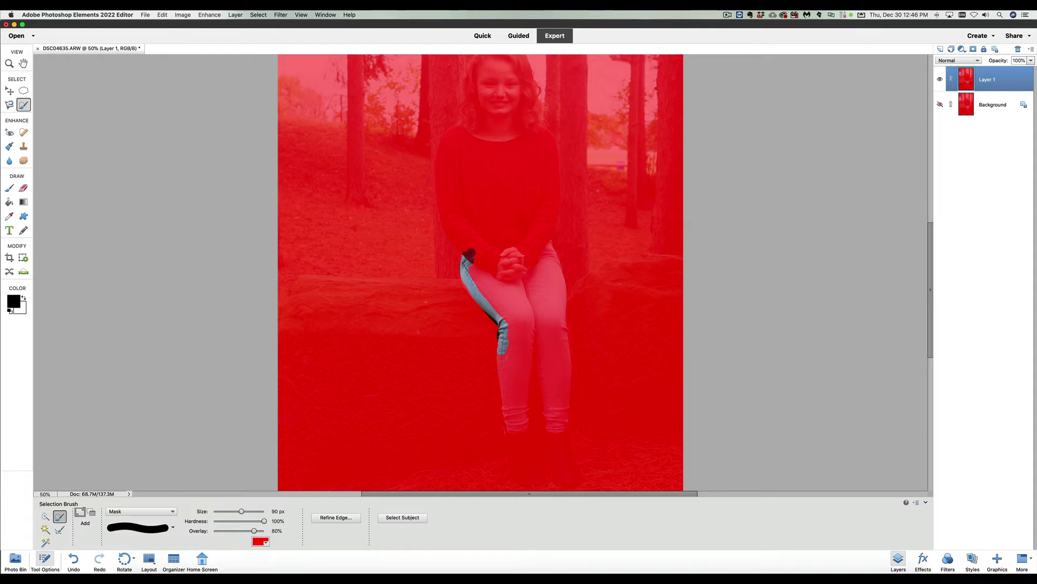
{"action": "mouse_move", "coordinate": [501, 357]}
{"action": "left_mouse_down"}
{"action": "mouse_move", "coordinate": [514, 469]}
{"action": "mouse_move", "coordinate": [536, 485]}
{"action": "mouse_move", "coordinate": [550, 466]}
{"action": "mouse_move", "coordinate": [528, 412]}
{"action": "mouse_move", "coordinate": [527, 358]}
{"action": "left_mouse_up"}
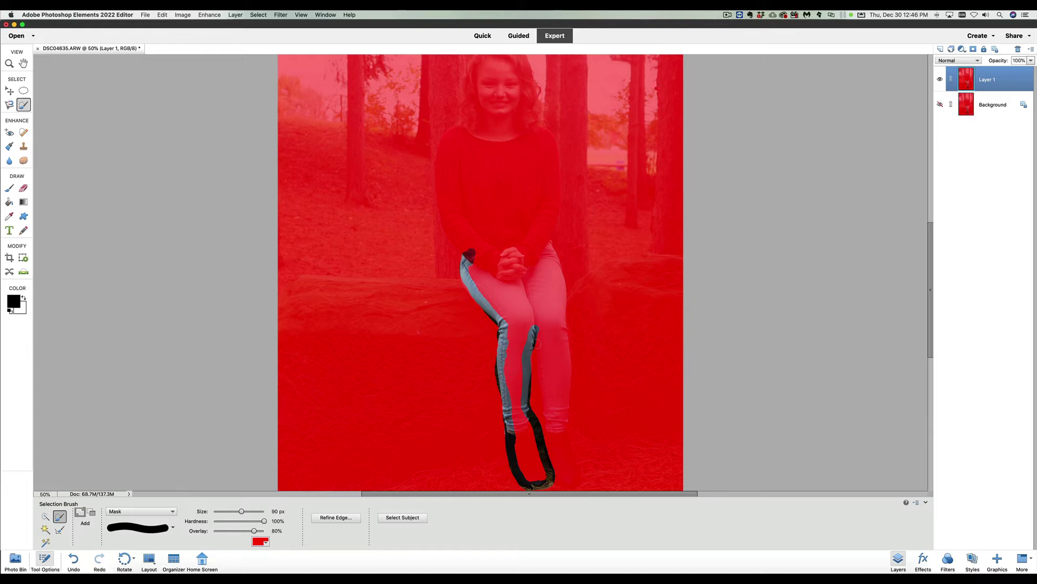
Add the outer leg edge, back of the leg, hip and sweater's side edge.
{"action": "mouse_move", "coordinate": [536, 344]}
{"action": "left_mouse_down"}
{"action": "mouse_move", "coordinate": [549, 480]}
{"action": "mouse_move", "coordinate": [569, 487]}
{"action": "mouse_move", "coordinate": [579, 475]}
{"action": "mouse_move", "coordinate": [568, 375]}
{"action": "left_mouse_up"}
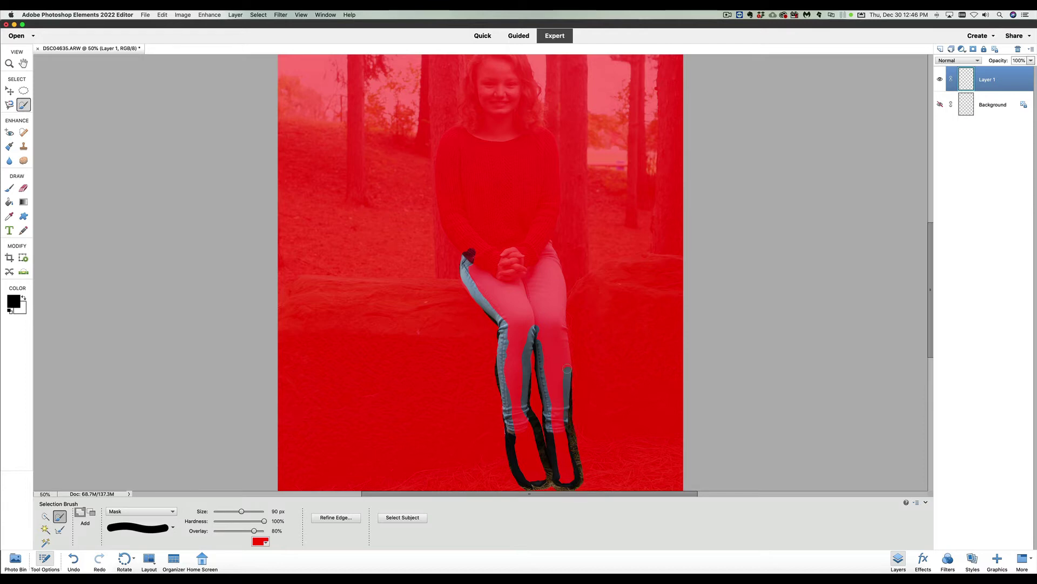
{"action": "left_click_drag", "start_coordinate": [567, 369], "coordinate": [561, 275]}
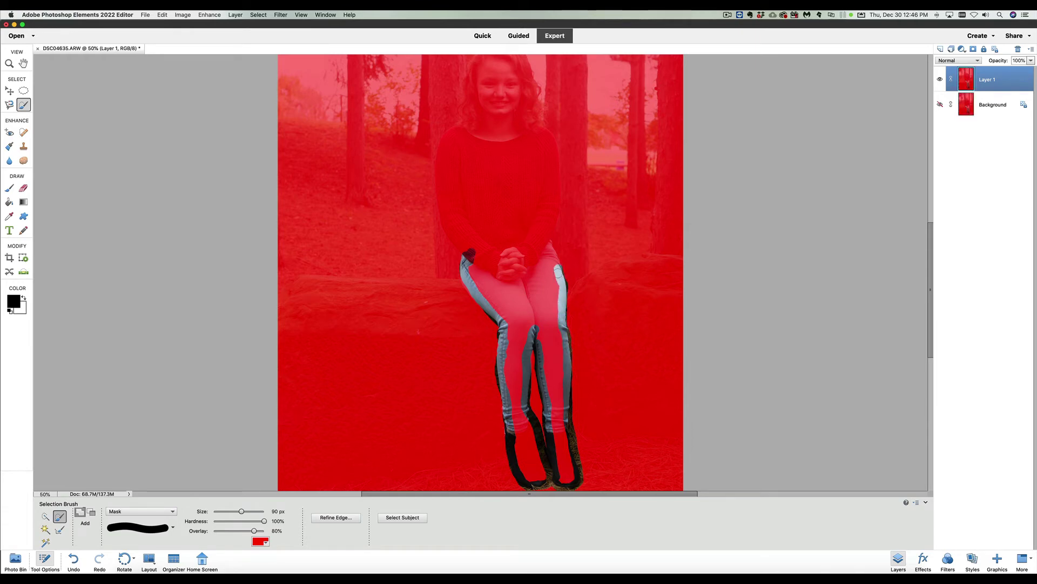
{"action": "mouse_move", "coordinate": [558, 267]}
{"action": "left_mouse_down"}
{"action": "mouse_move", "coordinate": [546, 236]}
{"action": "mouse_move", "coordinate": [558, 209]}
{"action": "mouse_move", "coordinate": [553, 141]}
{"action": "mouse_move", "coordinate": [538, 126]}
{"action": "left_mouse_up"}
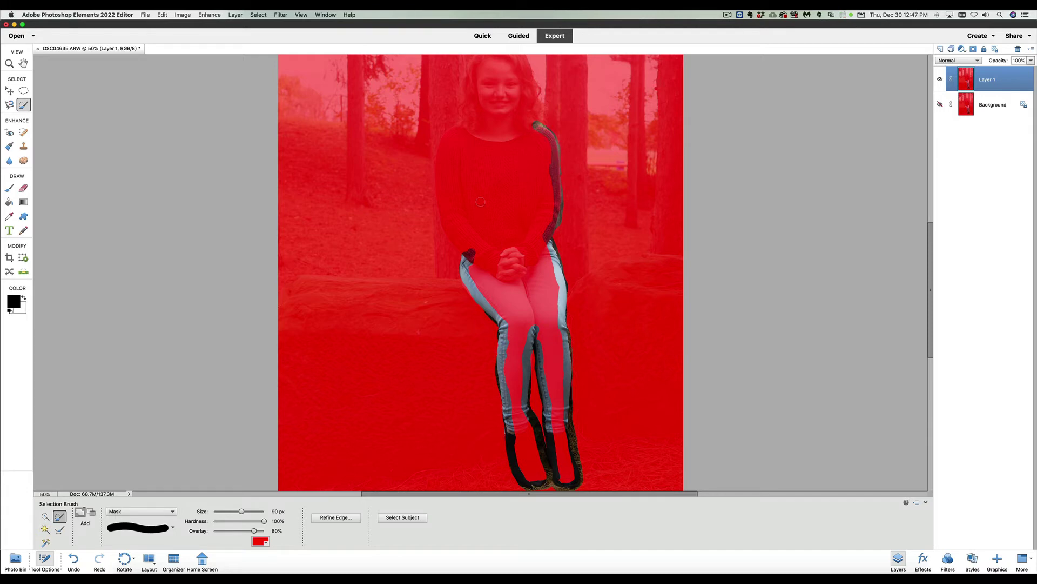
{"action": "mouse_move", "coordinate": [468, 253]}
{"action": "left_mouse_down"}
{"action": "mouse_move", "coordinate": [443, 218]}
{"action": "mouse_move", "coordinate": [438, 160]}
{"action": "mouse_move", "coordinate": [478, 108]}
{"action": "mouse_move", "coordinate": [473, 125]}
{"action": "left_mouse_up"}
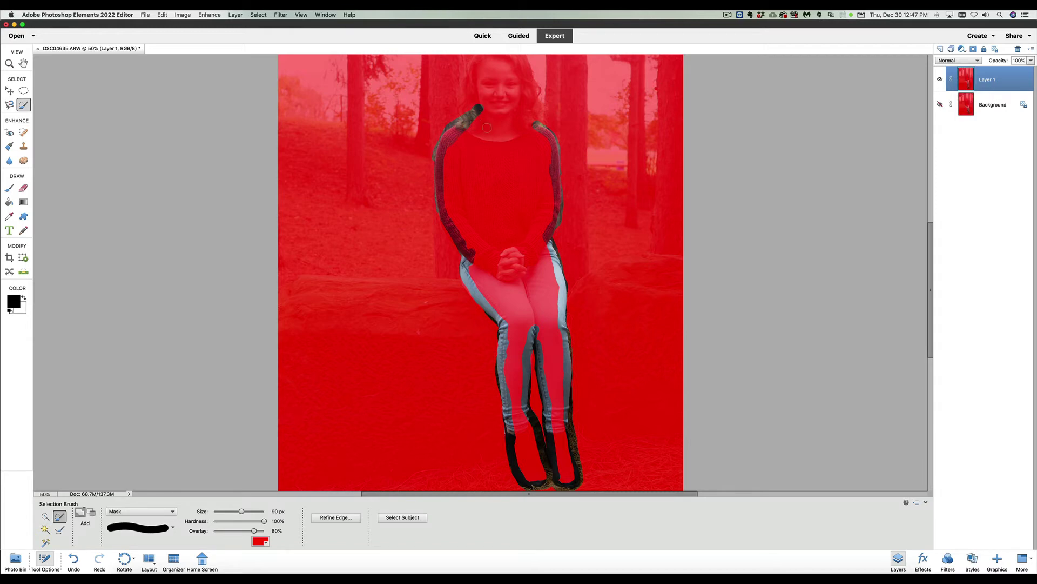
Paint the girl's shoulder and the hair around her head into the selection.
{"action": "scroll", "coordinate": [473, 125], "scroll_direction": "down", "scroll_amount": 3}
{"action": "scroll", "coordinate": [480, 270], "scroll_direction": "down", "scroll_amount": 2}
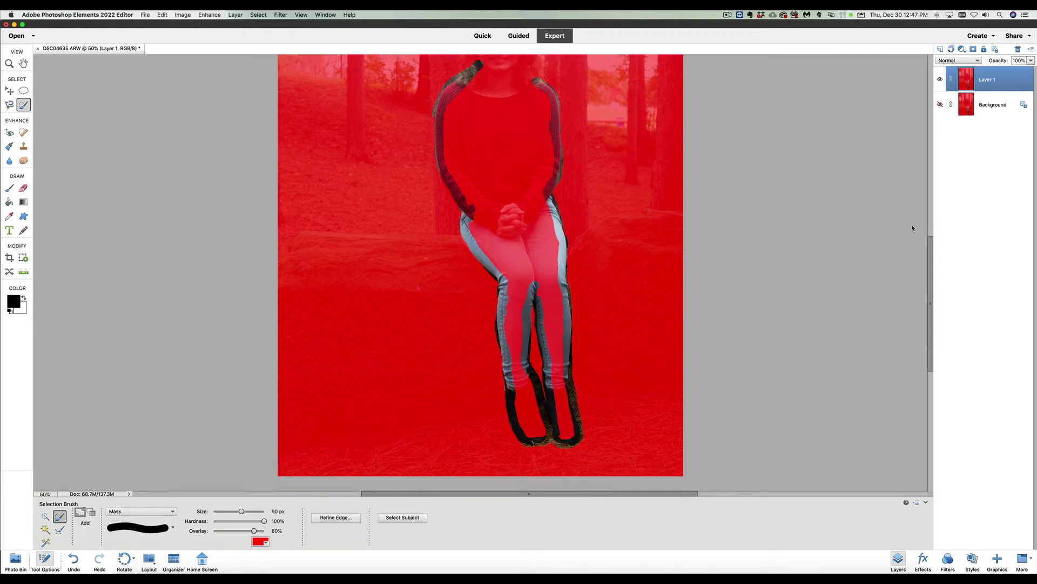
{"action": "scroll", "coordinate": [929, 237], "scroll_direction": "up", "scroll_amount": 6}
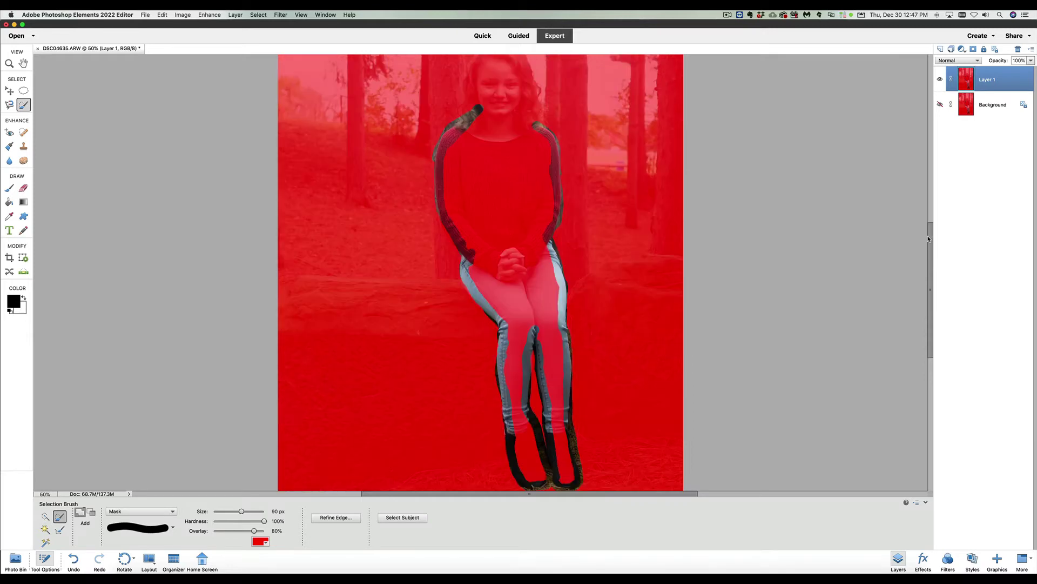
{"action": "scroll", "coordinate": [931, 228], "scroll_direction": "up", "scroll_amount": 5}
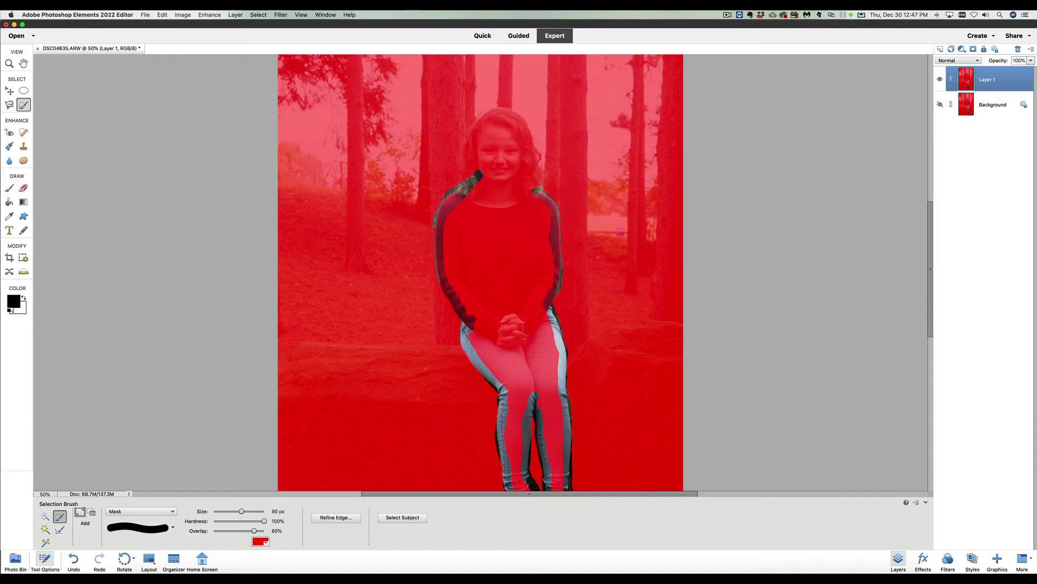
{"action": "mouse_move", "coordinate": [540, 187]}
{"action": "left_mouse_down"}
{"action": "mouse_move", "coordinate": [525, 129]}
{"action": "mouse_move", "coordinate": [504, 112]}
{"action": "mouse_move", "coordinate": [472, 126]}
{"action": "mouse_move", "coordinate": [464, 174]}
{"action": "left_mouse_up"}
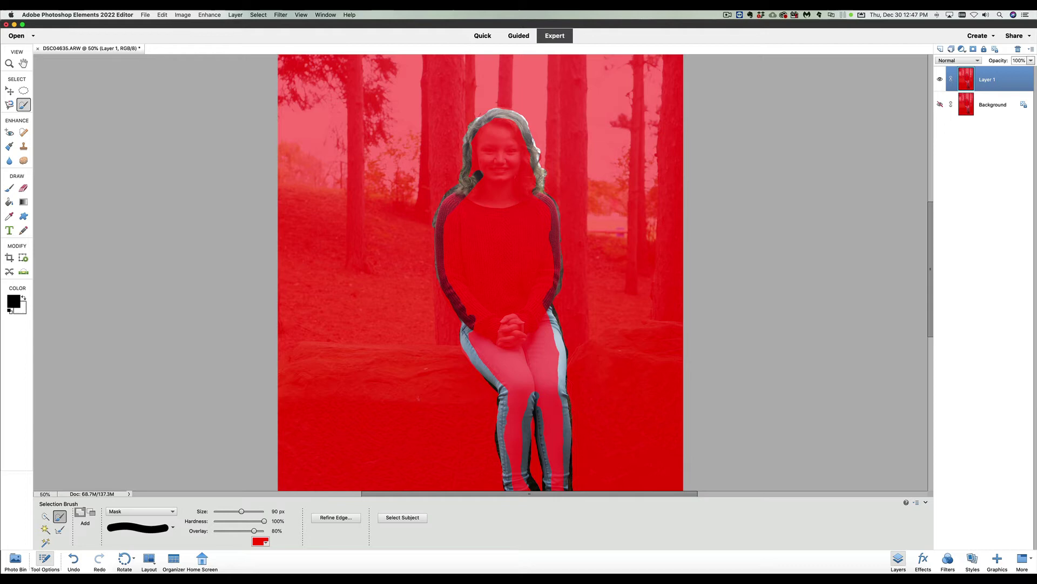
{"action": "mouse_move", "coordinate": [476, 157]}
{"action": "left_mouse_down"}
{"action": "mouse_move", "coordinate": [494, 123]}
{"action": "mouse_move", "coordinate": [516, 129]}
{"action": "mouse_move", "coordinate": [514, 140]}
{"action": "mouse_move", "coordinate": [484, 138]}
{"action": "mouse_move", "coordinate": [506, 146]}
{"action": "mouse_move", "coordinate": [475, 172]}
{"action": "mouse_move", "coordinate": [505, 187]}
{"action": "mouse_move", "coordinate": [501, 163]}
{"action": "mouse_move", "coordinate": [493, 192]}
{"action": "mouse_move", "coordinate": [495, 165]}
{"action": "mouse_move", "coordinate": [520, 173]}
{"action": "mouse_move", "coordinate": [521, 212]}
{"action": "mouse_move", "coordinate": [536, 223]}
{"action": "mouse_move", "coordinate": [537, 211]}
{"action": "mouse_move", "coordinate": [493, 219]}
{"action": "mouse_move", "coordinate": [477, 203]}
{"action": "mouse_move", "coordinate": [458, 254]}
{"action": "left_mouse_up"}
With a larger brush, add the sweater, hands, lap and boots to the selection.
{"action": "key", "text": "bracketright"}
{"action": "key", "text": "bracketright"}
{"action": "key", "text": "bracketright"}
{"action": "key", "text": "bracketright"}
{"action": "key", "text": "bracketright"}
{"action": "key", "text": "bracketright"}
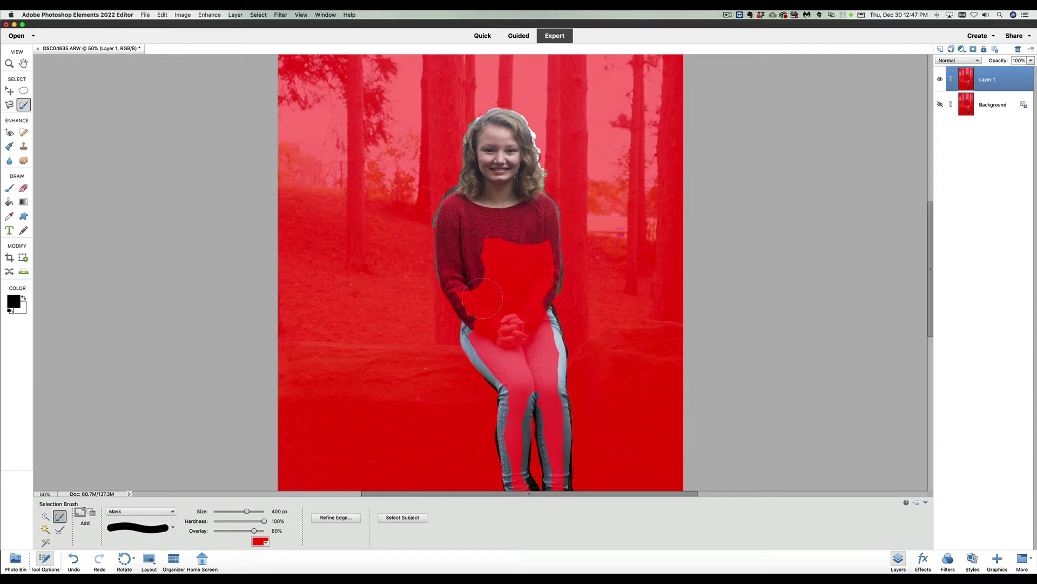
{"action": "mouse_move", "coordinate": [482, 298]}
{"action": "left_mouse_down"}
{"action": "mouse_move", "coordinate": [489, 324]}
{"action": "mouse_move", "coordinate": [507, 236]}
{"action": "mouse_move", "coordinate": [489, 265]}
{"action": "mouse_move", "coordinate": [540, 248]}
{"action": "mouse_move", "coordinate": [540, 292]}
{"action": "mouse_move", "coordinate": [524, 284]}
{"action": "mouse_move", "coordinate": [531, 323]}
{"action": "mouse_move", "coordinate": [551, 346]}
{"action": "mouse_move", "coordinate": [538, 373]}
{"action": "mouse_move", "coordinate": [557, 357]}
{"action": "mouse_move", "coordinate": [508, 364]}
{"action": "mouse_move", "coordinate": [478, 345]}
{"action": "mouse_move", "coordinate": [527, 403]}
{"action": "mouse_move", "coordinate": [543, 401]}
{"action": "mouse_move", "coordinate": [546, 449]}
{"action": "mouse_move", "coordinate": [538, 476]}
{"action": "mouse_move", "coordinate": [521, 429]}
{"action": "mouse_move", "coordinate": [535, 424]}
{"action": "mouse_move", "coordinate": [535, 476]}
{"action": "mouse_move", "coordinate": [524, 474]}
{"action": "left_mouse_up"}
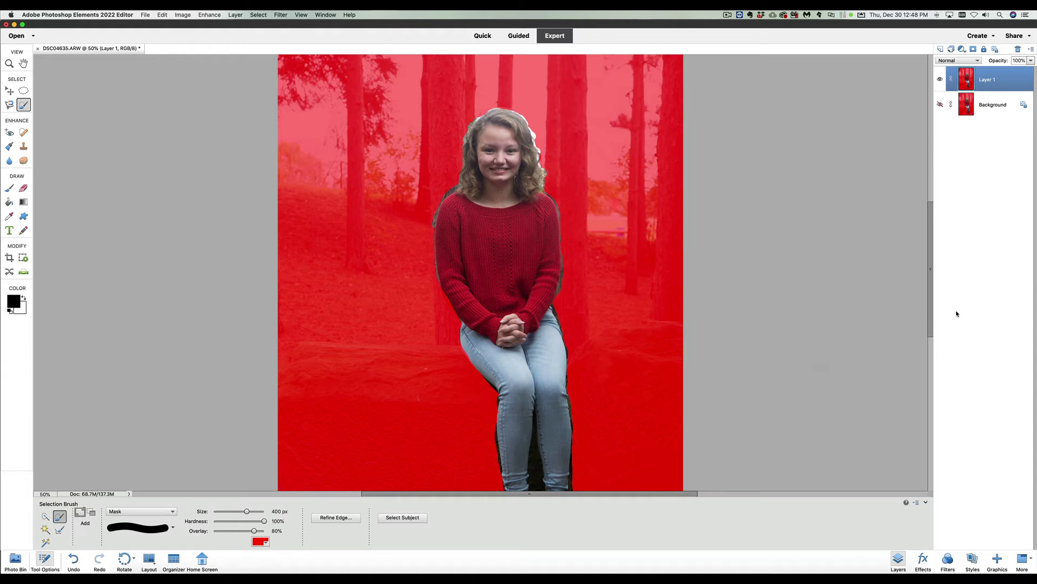
{"action": "scroll", "coordinate": [932, 287], "scroll_direction": "down", "scroll_amount": 5}
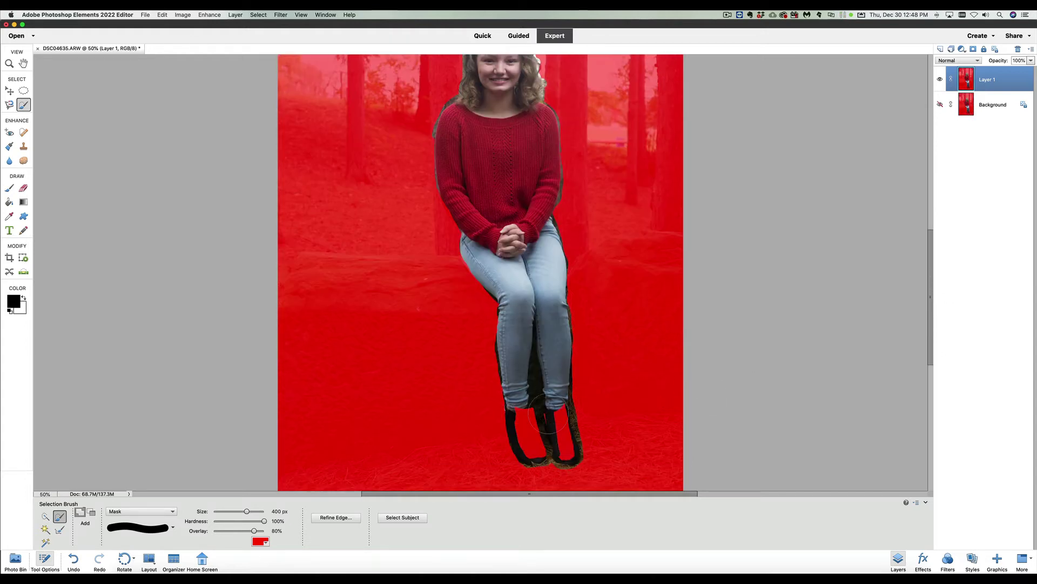
{"action": "mouse_move", "coordinate": [550, 407]}
{"action": "left_mouse_down"}
{"action": "mouse_move", "coordinate": [559, 441]}
{"action": "mouse_move", "coordinate": [523, 411]}
{"action": "mouse_move", "coordinate": [534, 444]}
{"action": "mouse_move", "coordinate": [537, 431]}
{"action": "mouse_move", "coordinate": [558, 446]}
{"action": "mouse_move", "coordinate": [540, 416]}
{"action": "left_mouse_up"}
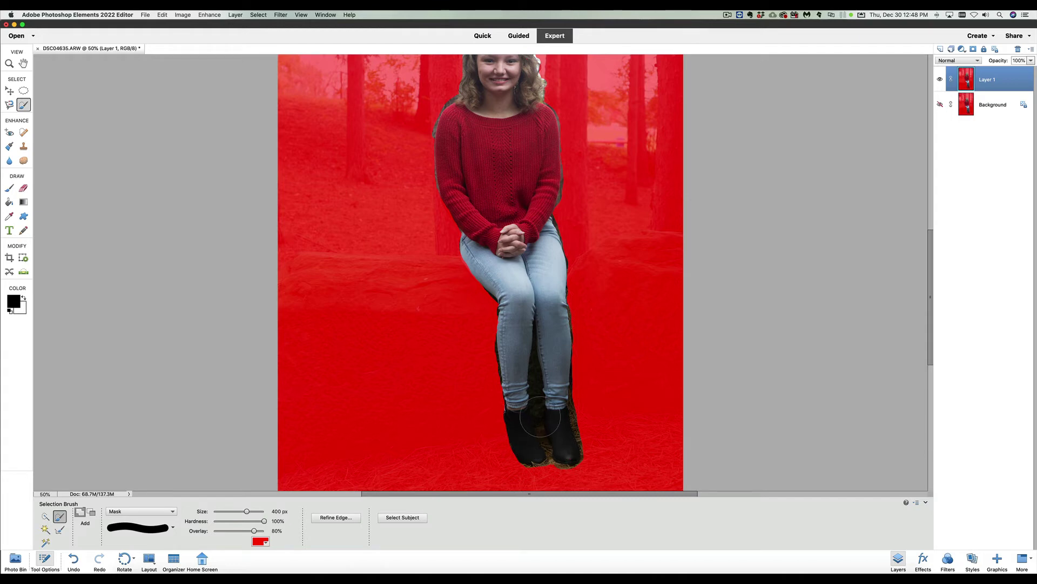
Switch the Selection Brush to Subtract mode and shrink it to 30 px.
{"action": "left_click", "coordinate": [91, 512]}
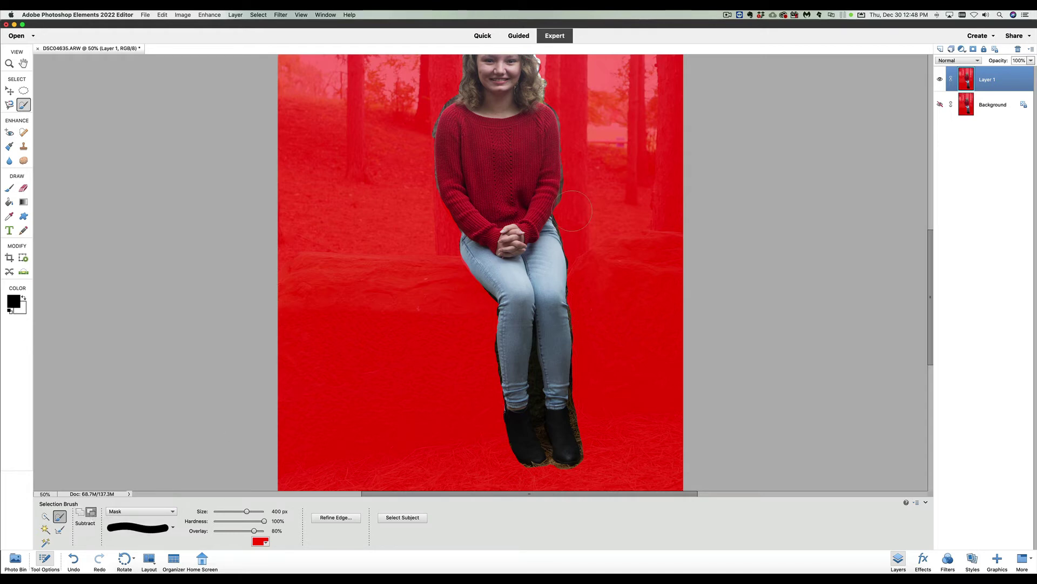
{"action": "key", "text": "bracketleft"}
{"action": "key", "text": "bracketleft"}
{"action": "key", "text": "bracketleft"}
{"action": "key", "text": "bracketleft"}
{"action": "key", "text": "bracketleft"}
{"action": "key", "text": "bracketleft"}
{"action": "key", "text": "bracketleft"}
{"action": "key", "text": "bracketleft"}
{"action": "key", "text": "bracketleft"}
{"action": "key", "text": "bracketleft"}
{"action": "key", "text": "bracketleft"}
{"action": "key", "text": "bracketleft"}
{"action": "key", "text": "bracketleft"}
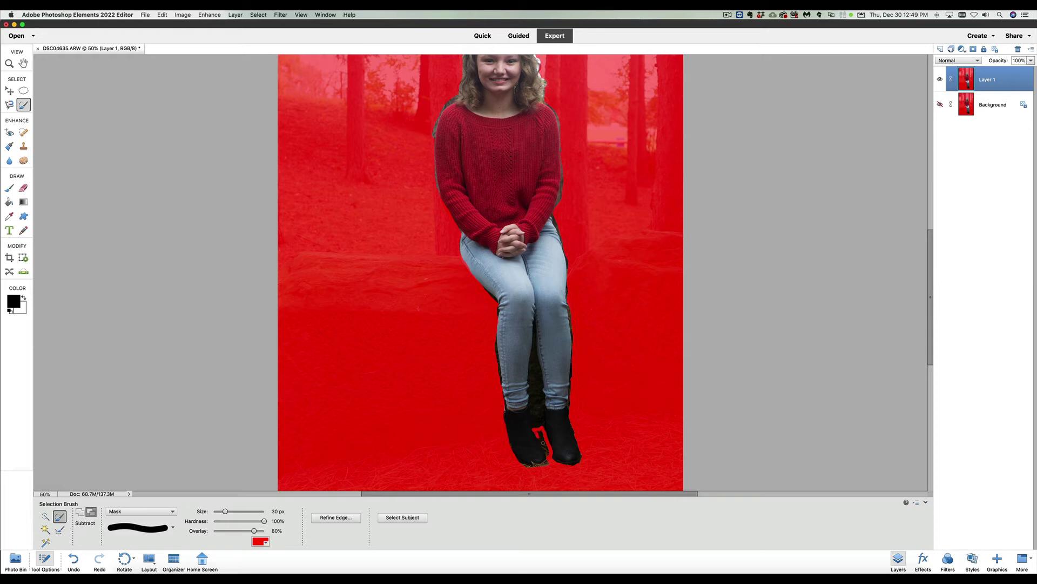
Paint the background between the boots out of the selection.
{"action": "left_click_drag", "start_coordinate": [543, 443], "coordinate": [539, 432]}
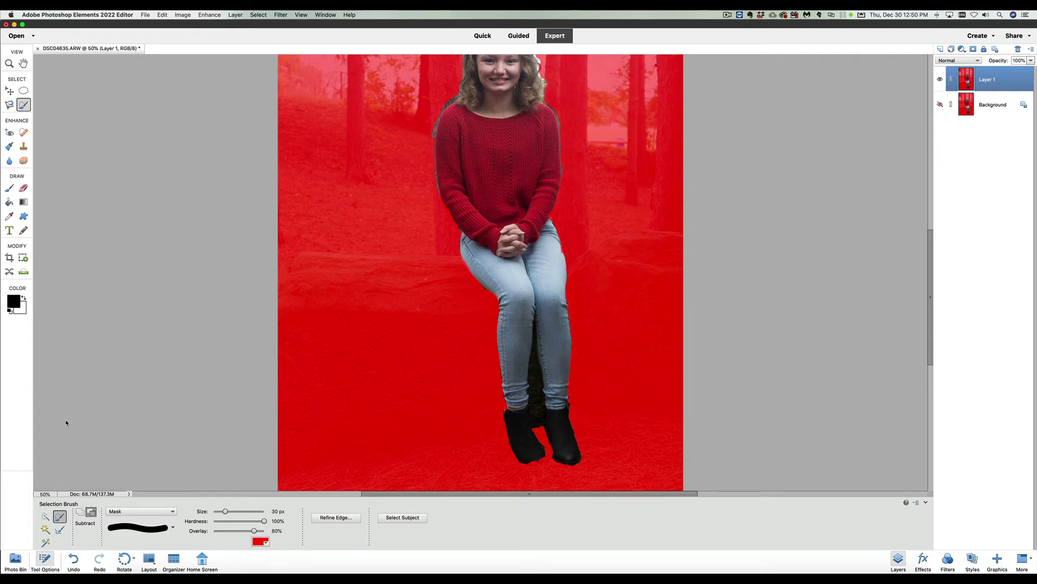
Correct the girl's edges by alternating the Selection Brush between Add and Subtract, ending in Add.
{"action": "left_click", "coordinate": [79, 511]}
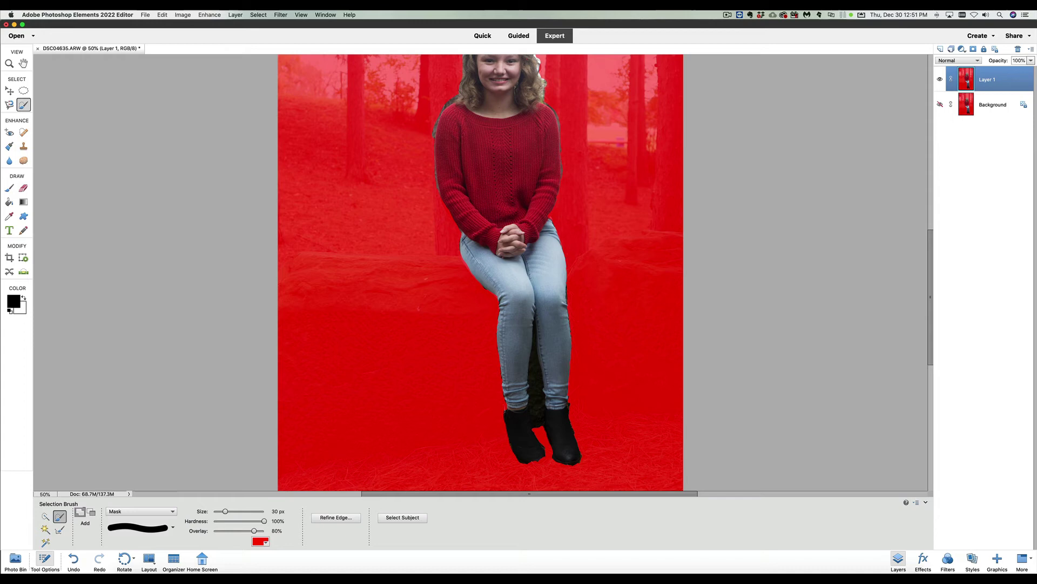
{"action": "left_click", "coordinate": [91, 512]}
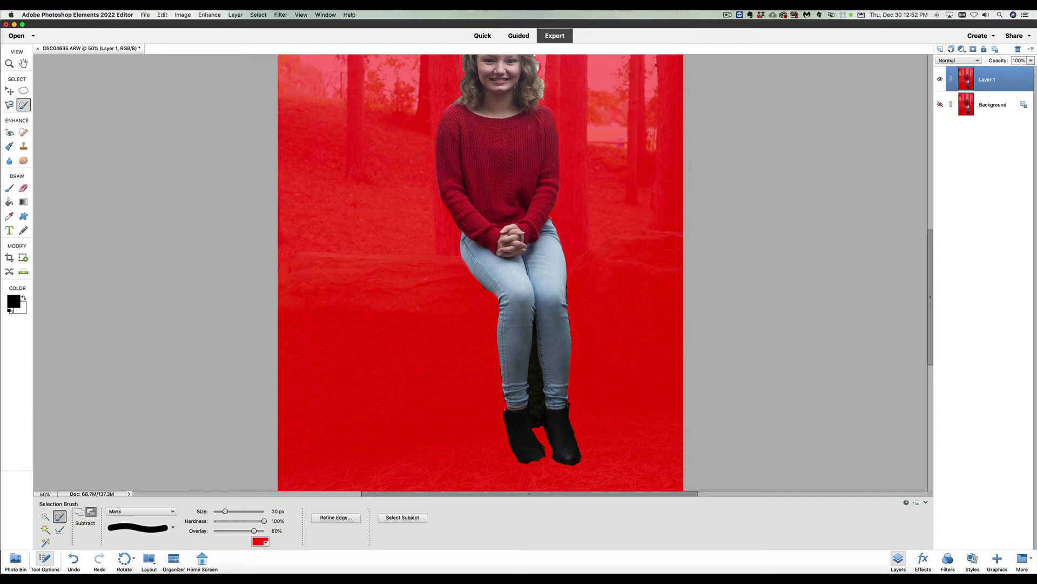
{"action": "left_click", "coordinate": [80, 512]}
Choose View > Fit on Screen to show the entire photo with its mask.
{"action": "left_click", "coordinate": [257, 15]}
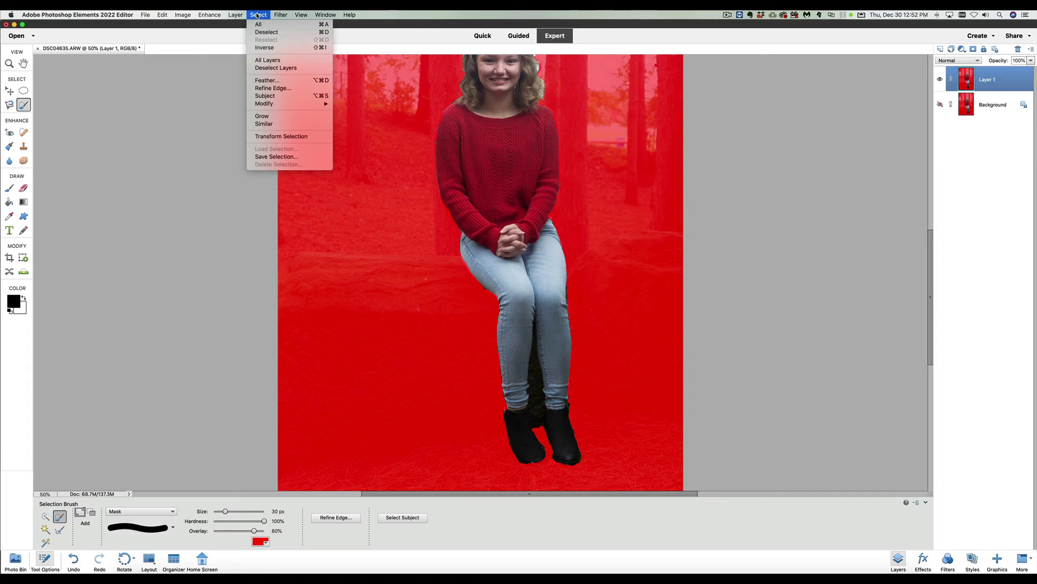
{"action": "mouse_move", "coordinate": [301, 17]}
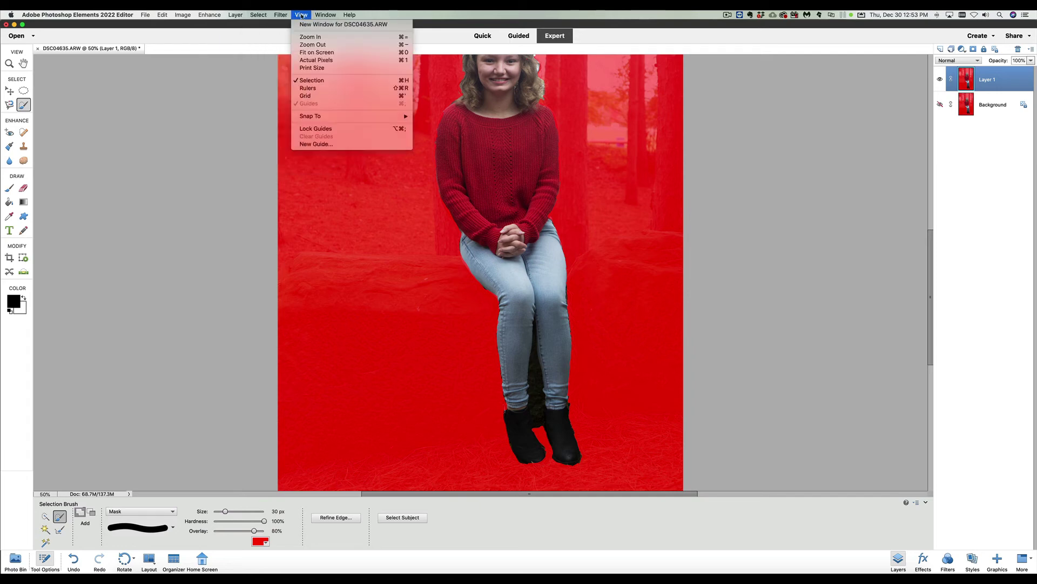
{"action": "left_click", "coordinate": [302, 52]}
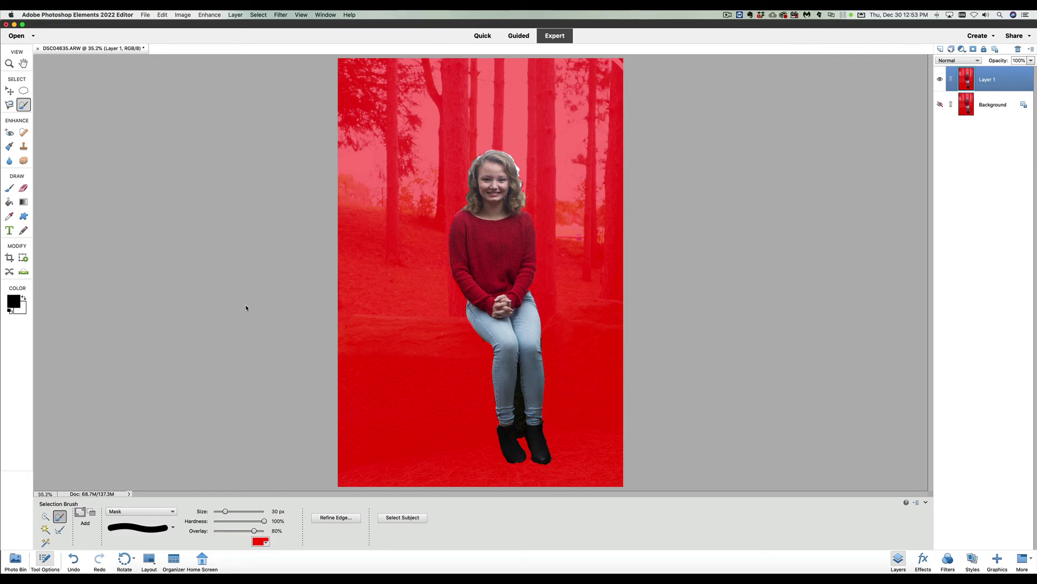
Switch the Selection Brush to Subtract mode to remove areas from the girl's selection.
{"action": "left_click", "coordinate": [91, 511]}
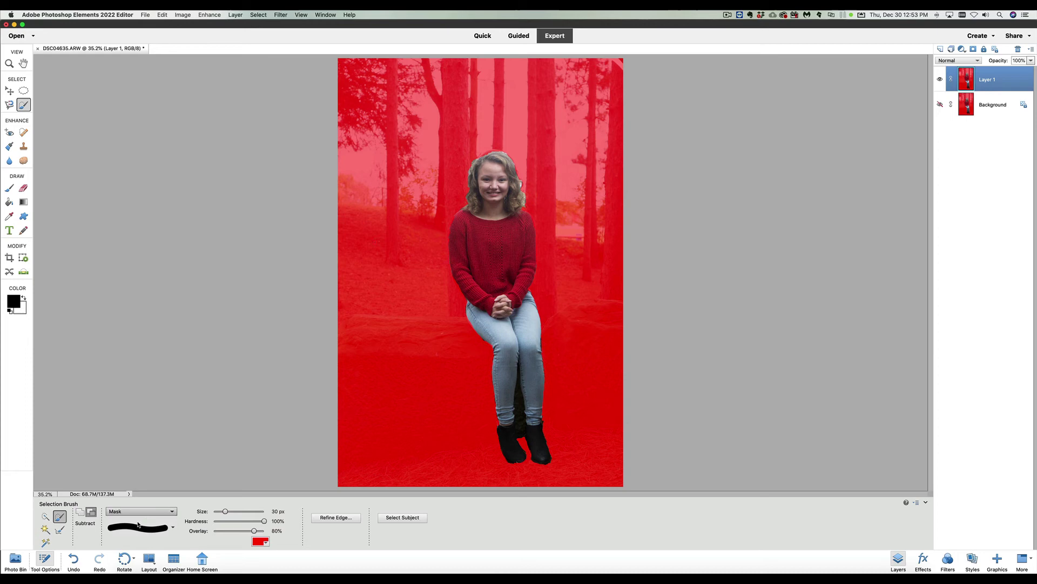
{"action": "left_click", "coordinate": [173, 511]}
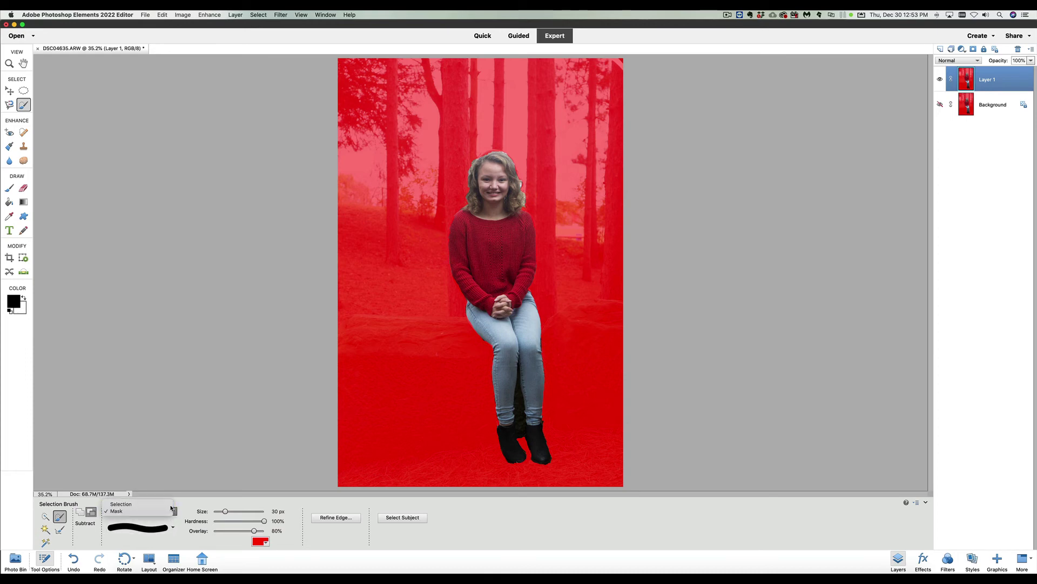
{"action": "left_click", "coordinate": [171, 504]}
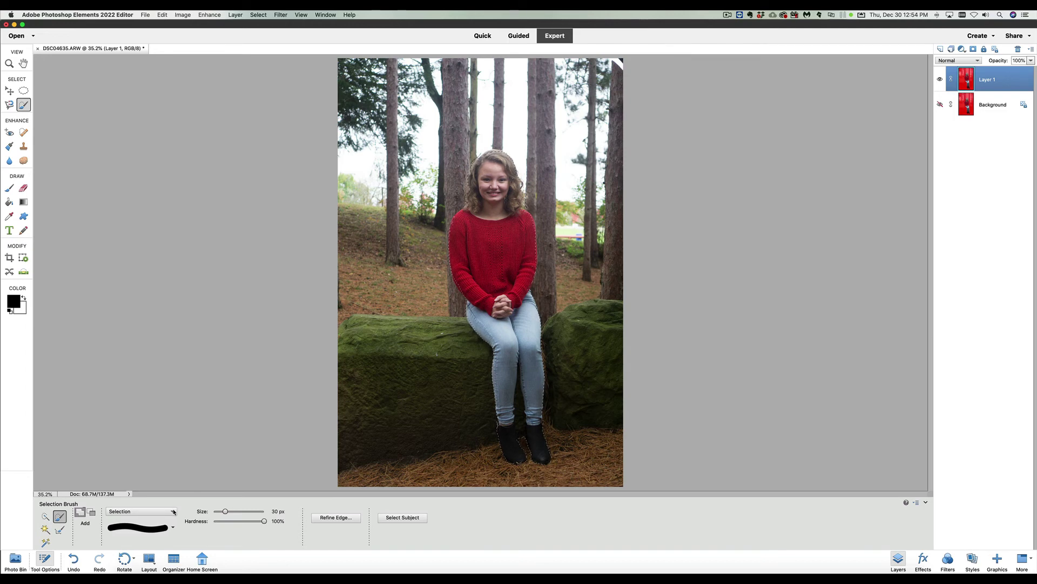
{"action": "left_click", "coordinate": [171, 509]}
{"action": "left_click", "coordinate": [169, 518]}
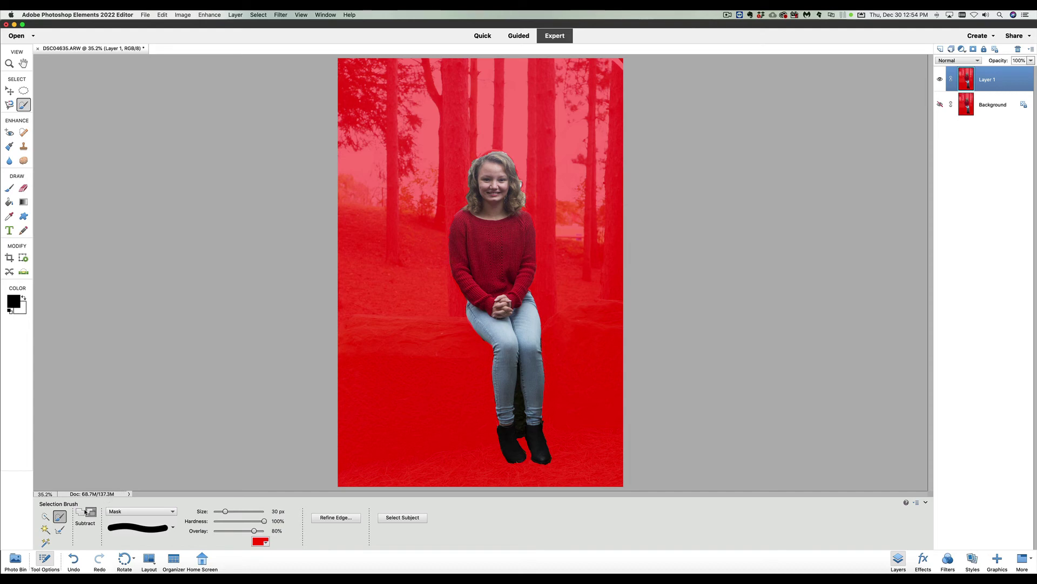
Switch the Selection Brush back to Add mode.
{"action": "left_click", "coordinate": [81, 512]}
Change the Selection Brush view from Mask to Selection to show an outline.
{"action": "left_click", "coordinate": [173, 511]}
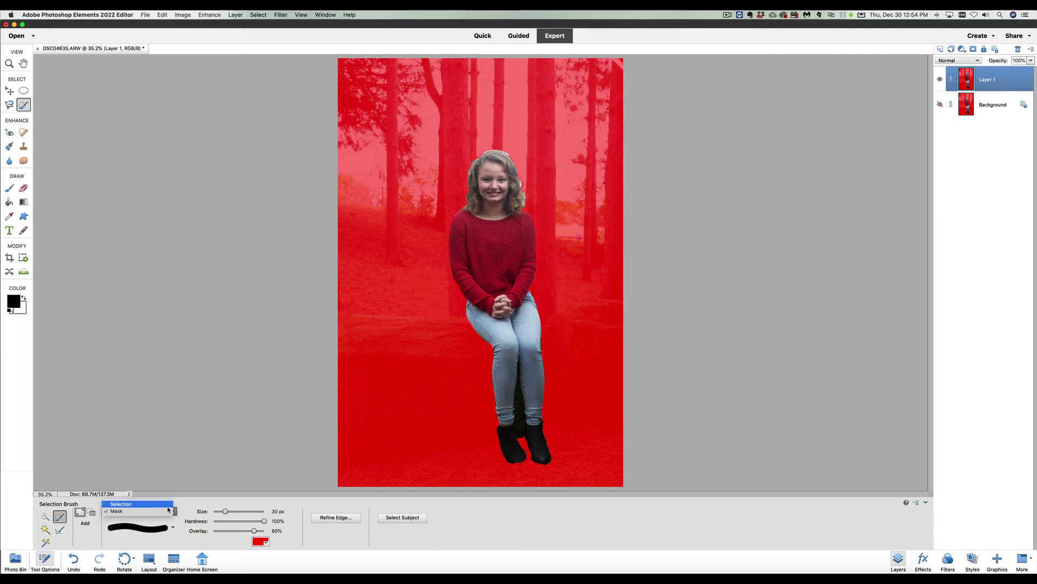
{"action": "left_click", "coordinate": [168, 507]}
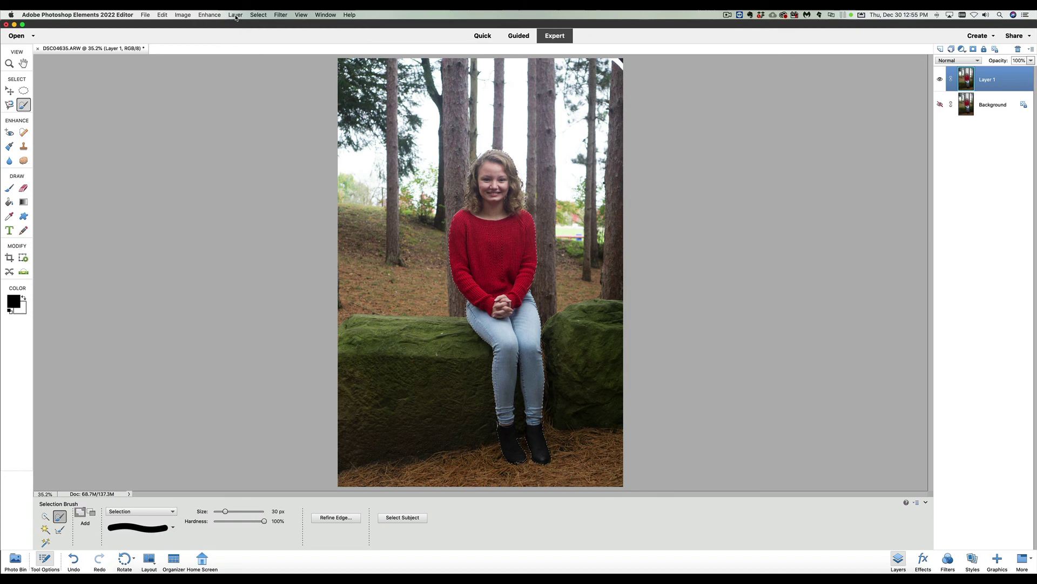
Invert the selection with Select > Inverse and switch the view back to Mask.
{"action": "left_click", "coordinate": [259, 15]}
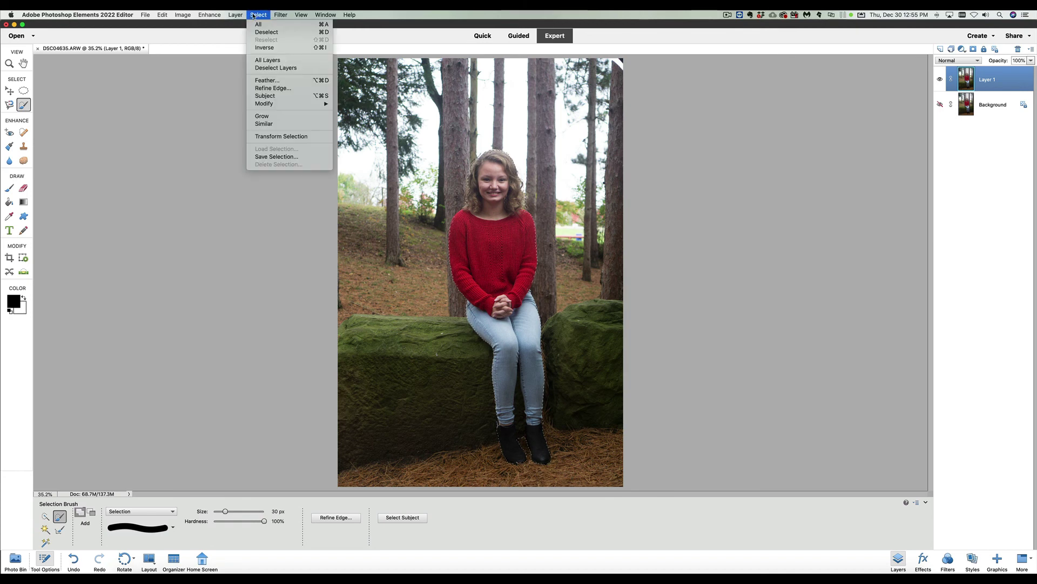
{"action": "left_click", "coordinate": [276, 48]}
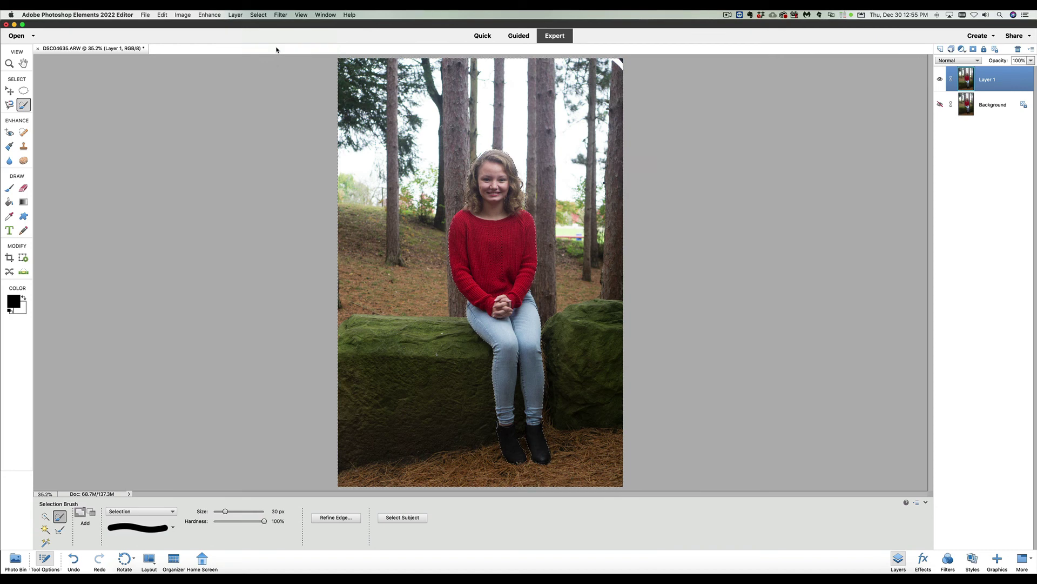
{"action": "left_click", "coordinate": [174, 511]}
{"action": "left_click", "coordinate": [170, 518]}
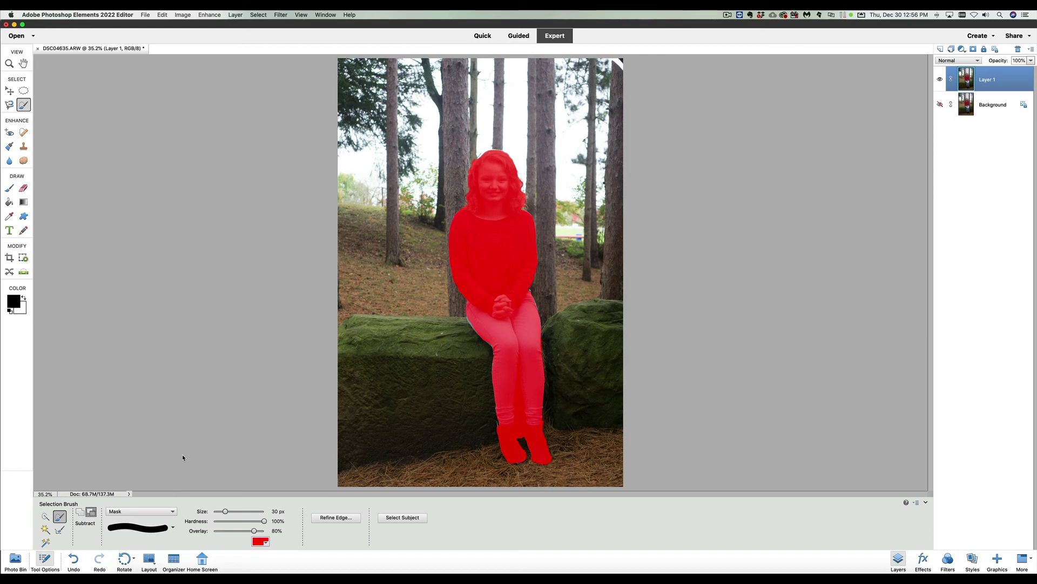
Copy the selection to a new Layer 2 with Cmd+J, then hide Layer 1.
{"action": "key", "text": "super+j"}
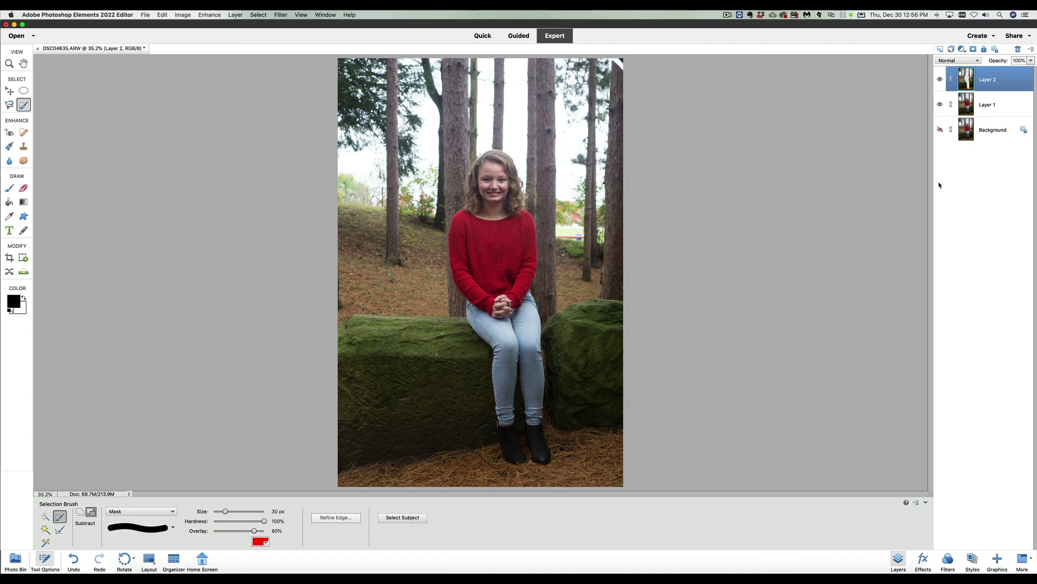
{"action": "left_click", "coordinate": [940, 105]}
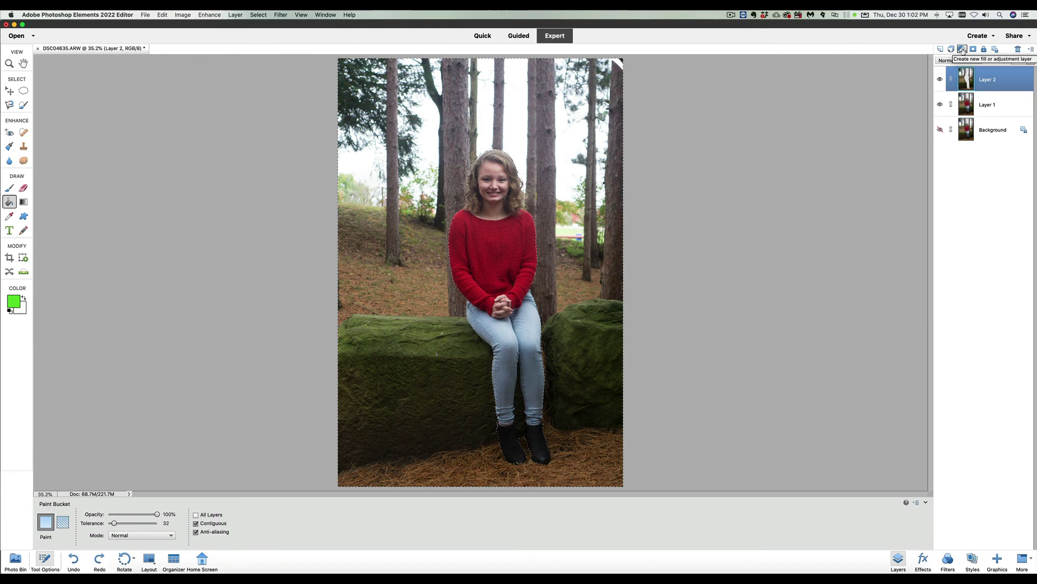
Add a Solid Color fill layer in teal (117a86).
{"action": "left_click", "coordinate": [962, 49]}
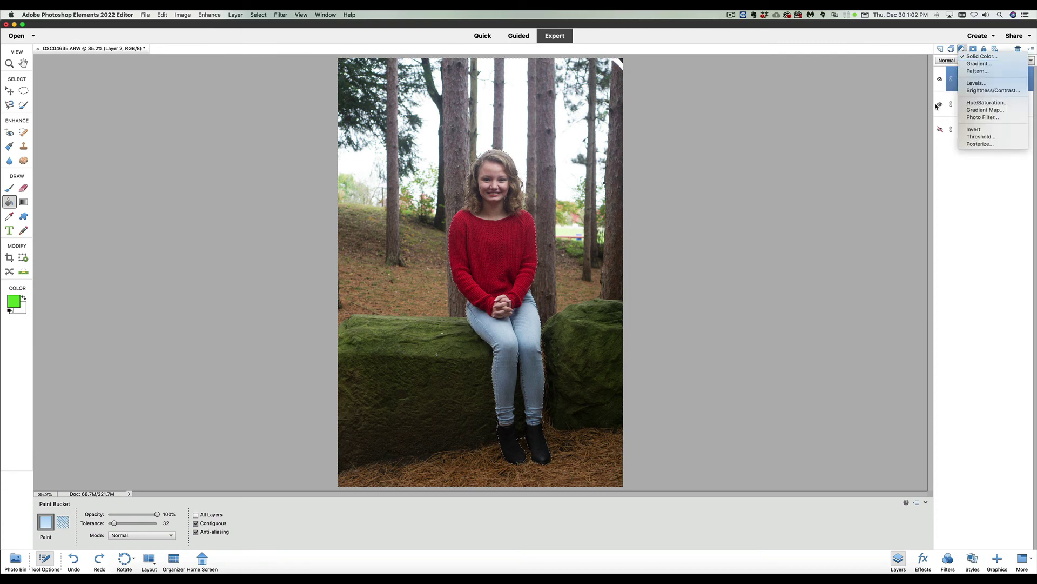
{"action": "left_click", "coordinate": [981, 56]}
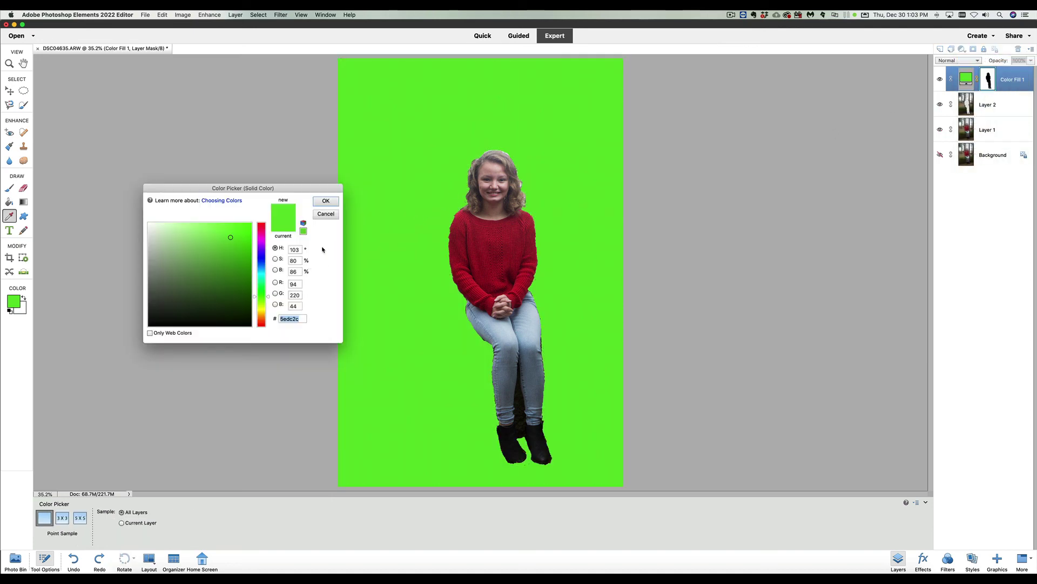
{"action": "left_click", "coordinate": [238, 271]}
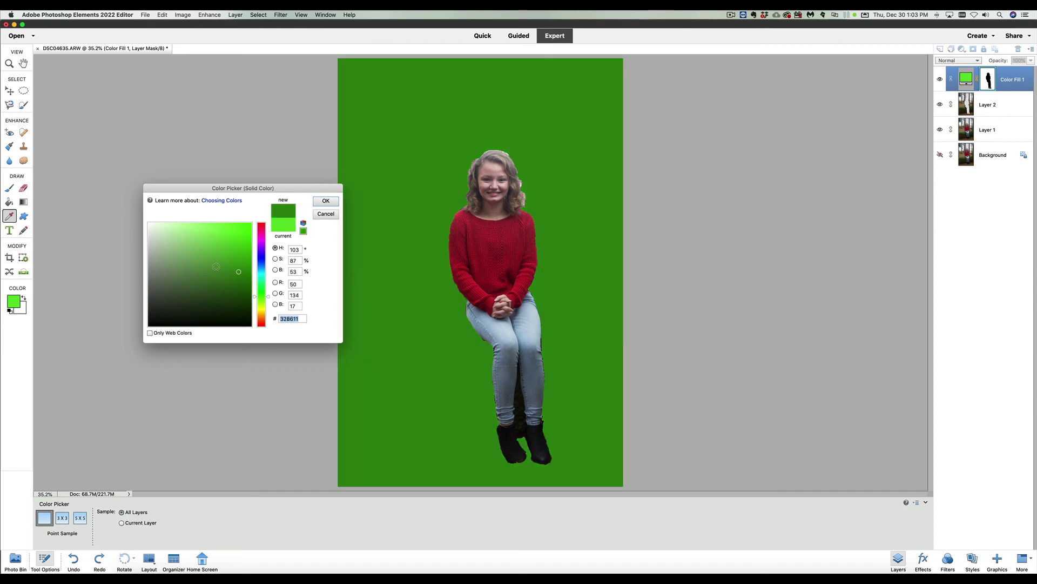
{"action": "left_click", "coordinate": [262, 254]}
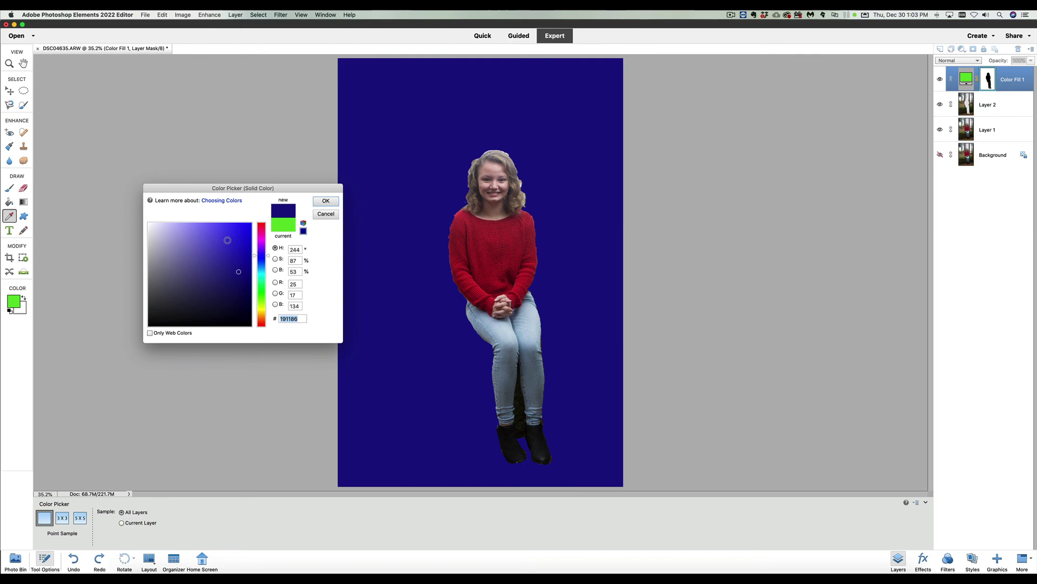
{"action": "left_click", "coordinate": [260, 271]}
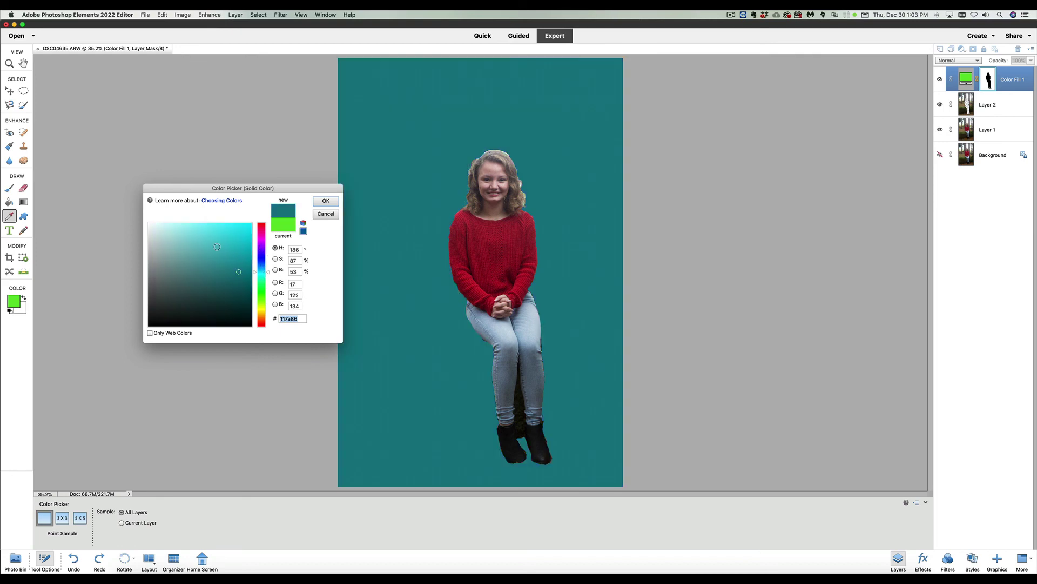
{"action": "left_click", "coordinate": [323, 203]}
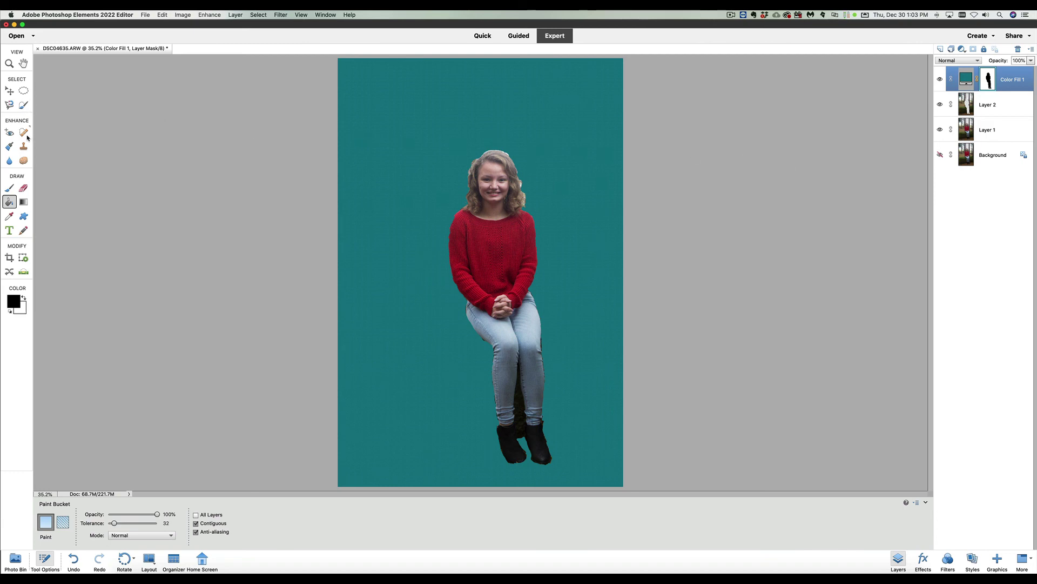
Select the Brush tool and hide Layer 2, leaving the girl over teal.
{"action": "left_click", "coordinate": [8, 189]}
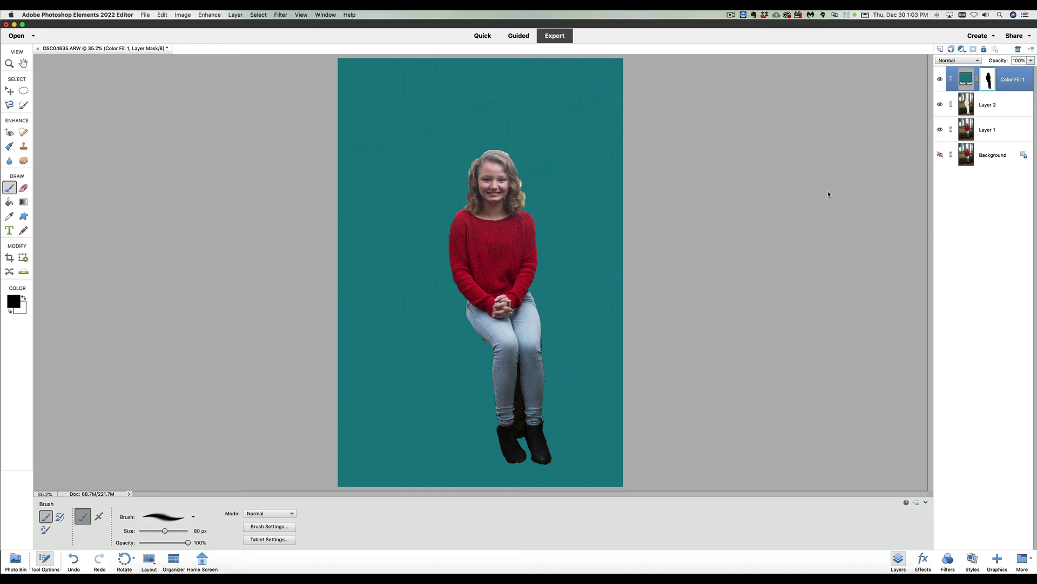
{"action": "left_click", "coordinate": [940, 104]}
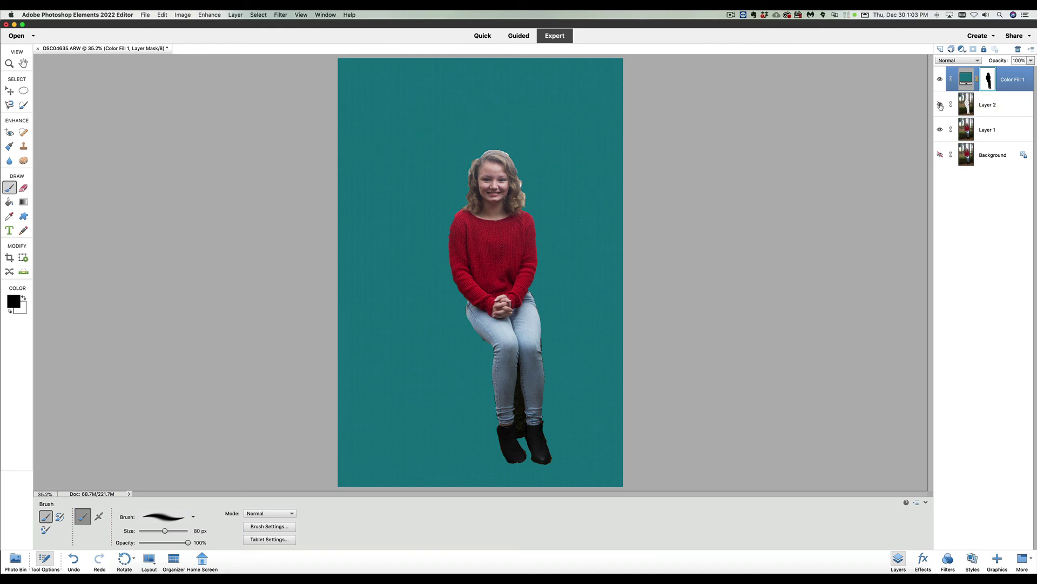